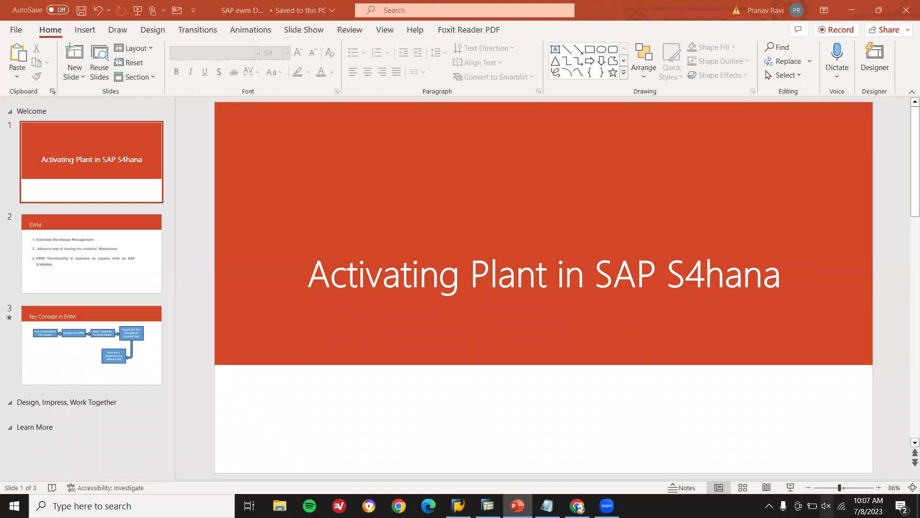
Step: Unmute the speakers and switch from the PowerPoint title slide to SAP Easy Access
click(827, 506)
click(722, 480)
click(671, 273)
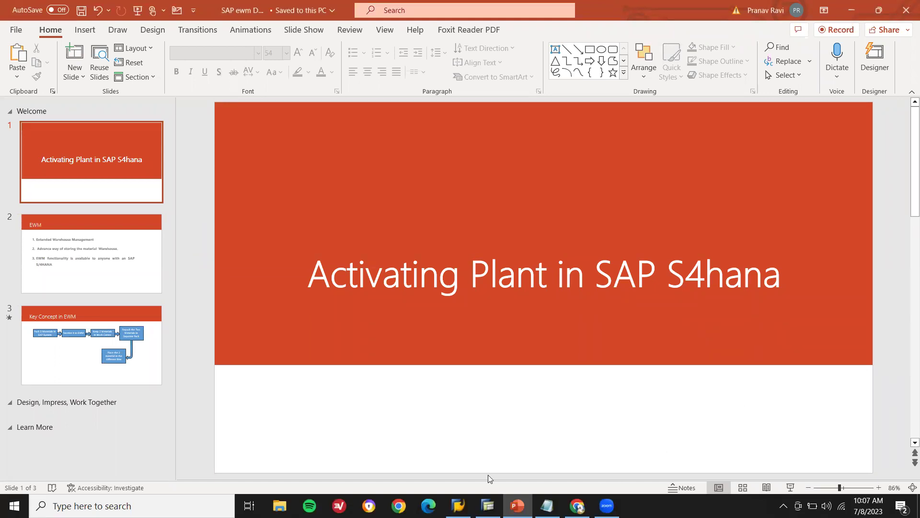
click(488, 505)
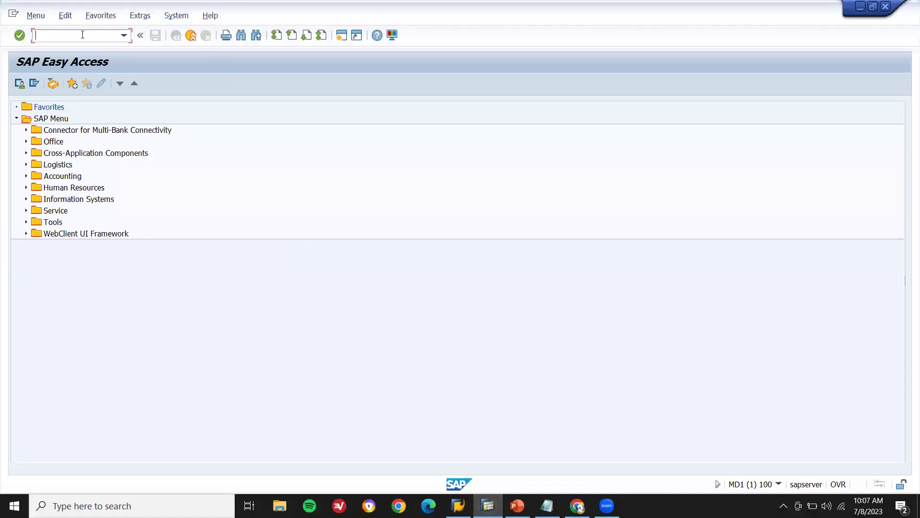
Step: Run SPRO and open Enterprise Structure > Definition > Logistics - General > Define, copy, delete, check plant
text(SPRO)
key(Return)
click(54, 85)
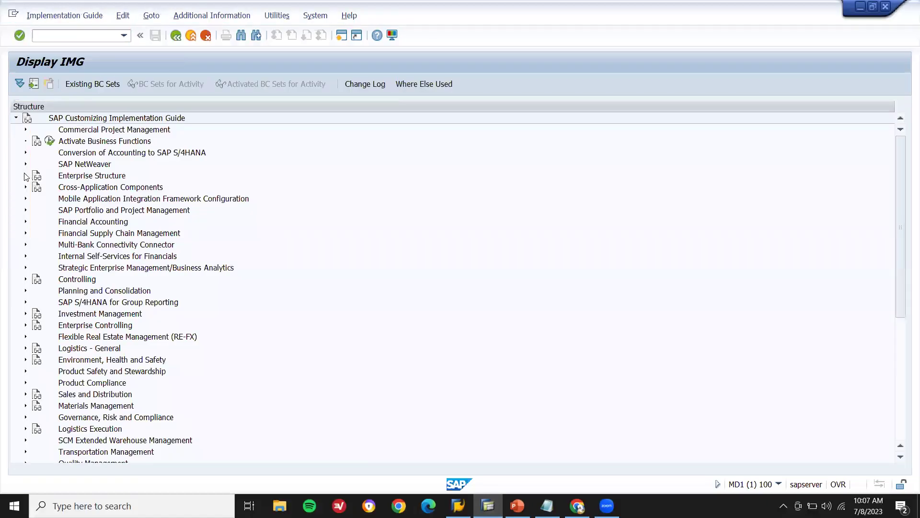
click(26, 175)
click(34, 199)
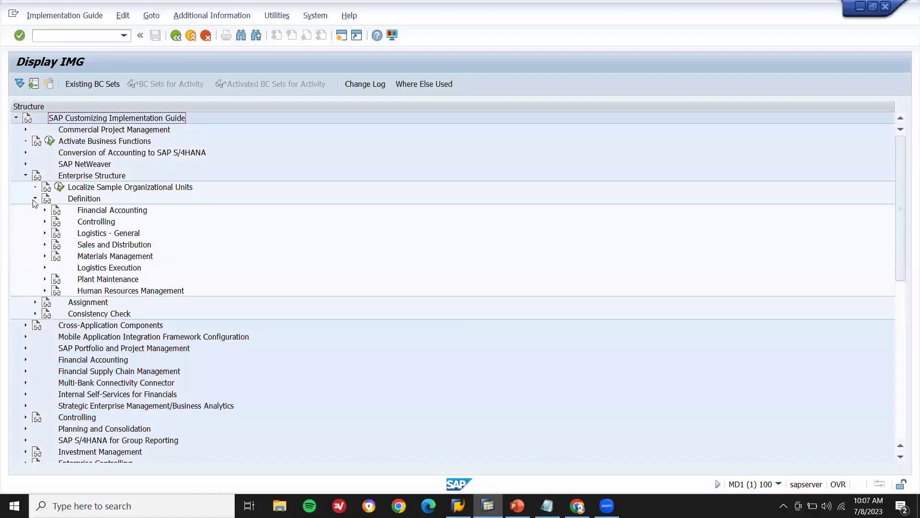
click(44, 233)
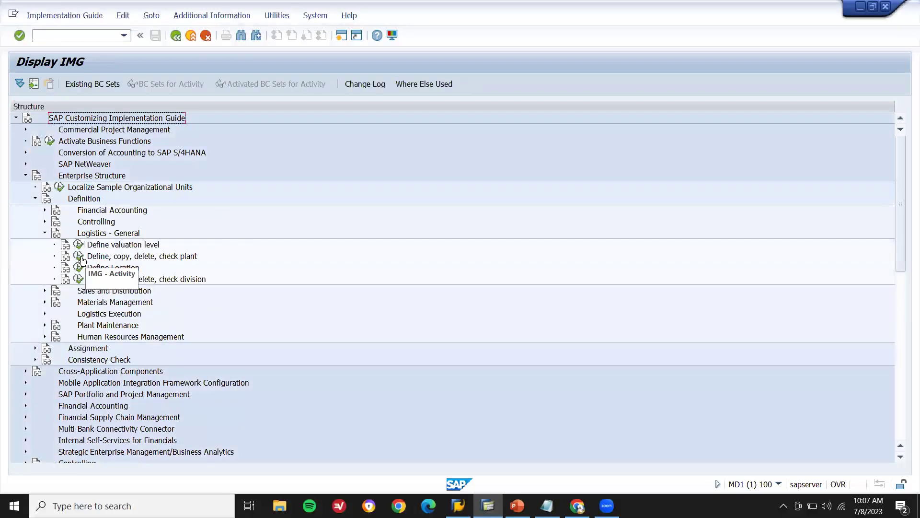
click(78, 256)
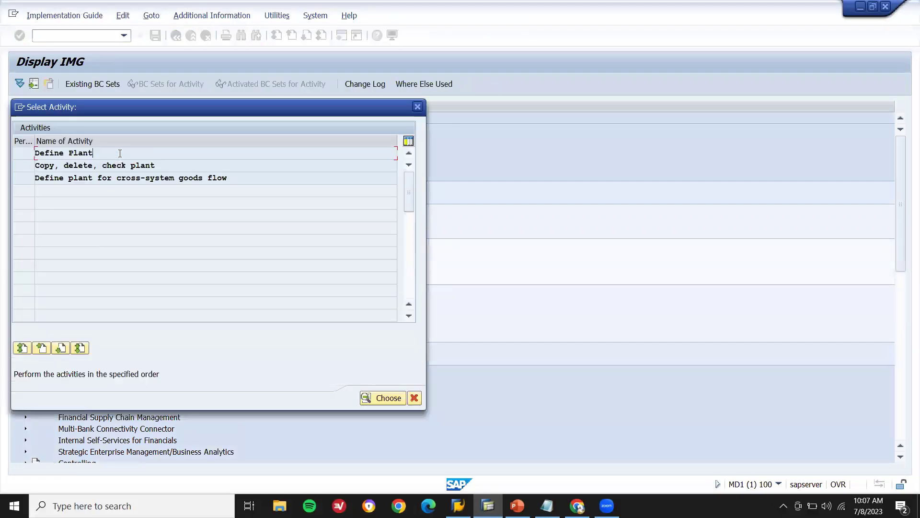
Step: Add new plant SK01 named 'SK PLANT' with factory calendar 01 (Germany Standard)
double_click(120, 153)
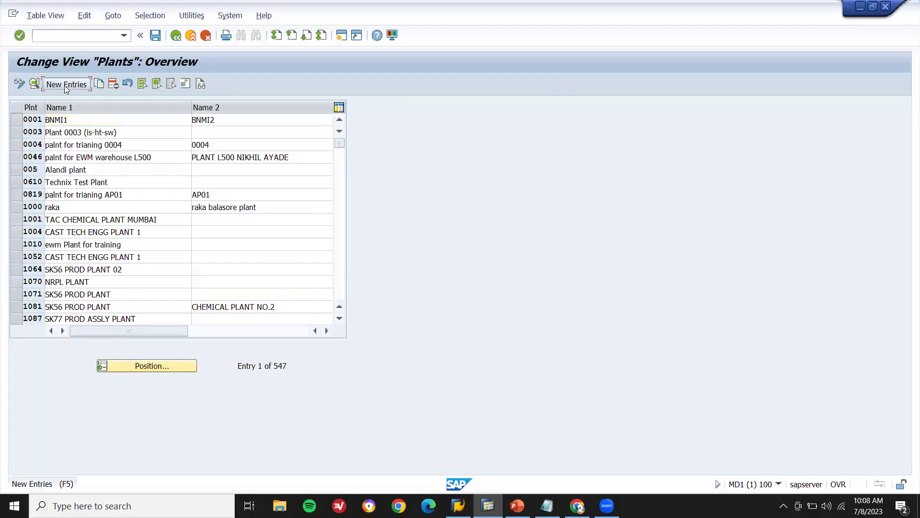
click(66, 84)
text(SD)
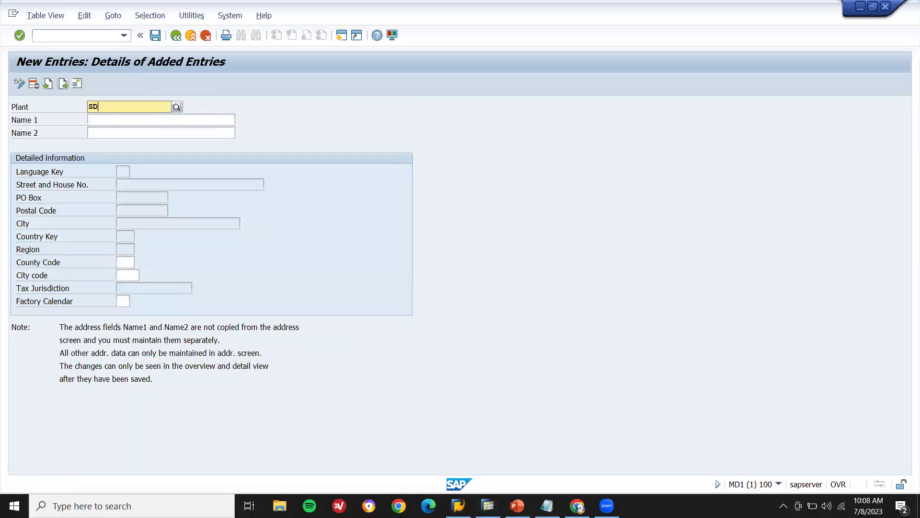
text(01)
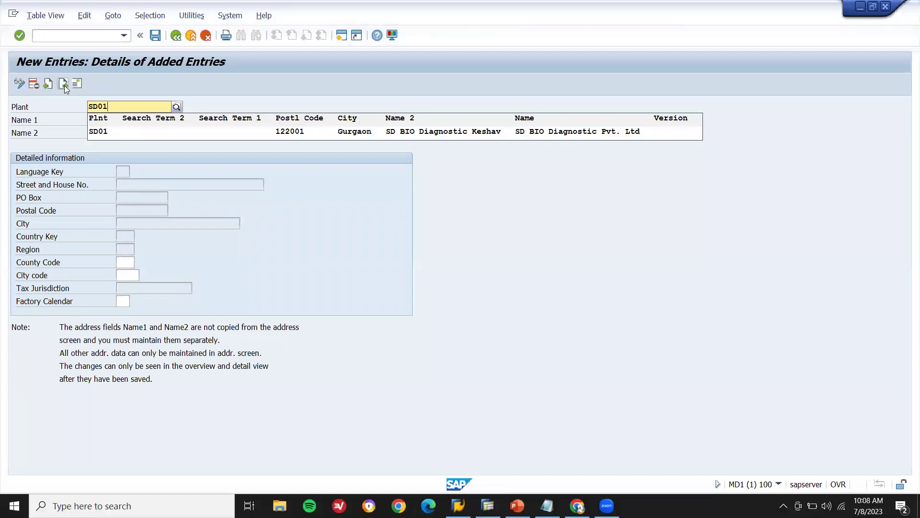
key(Return)
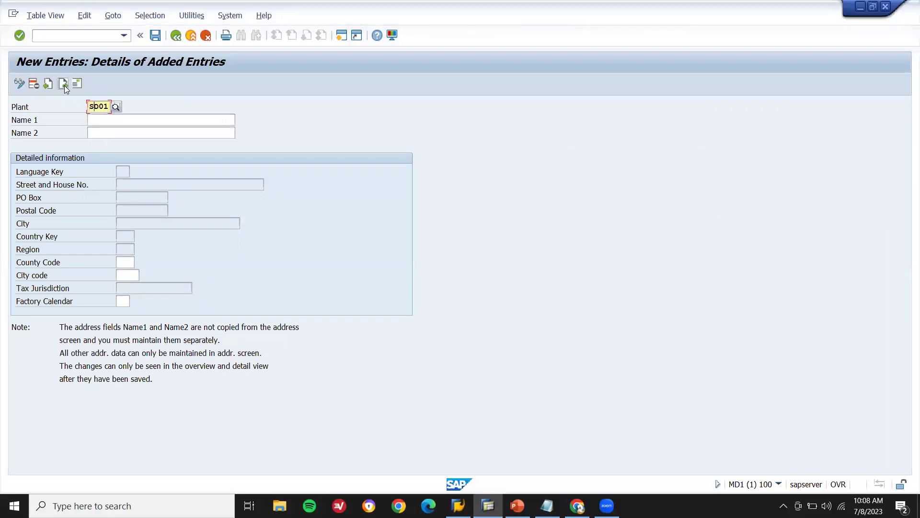
text(SK)
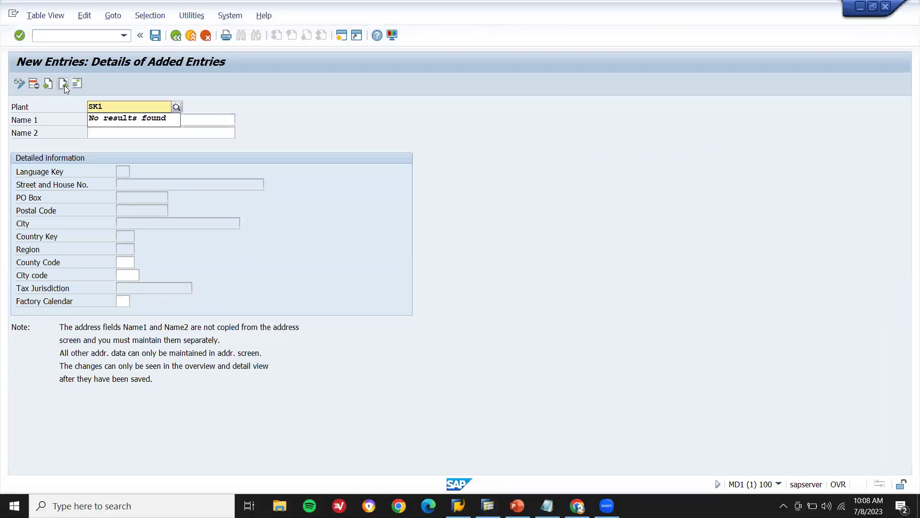
text(01)
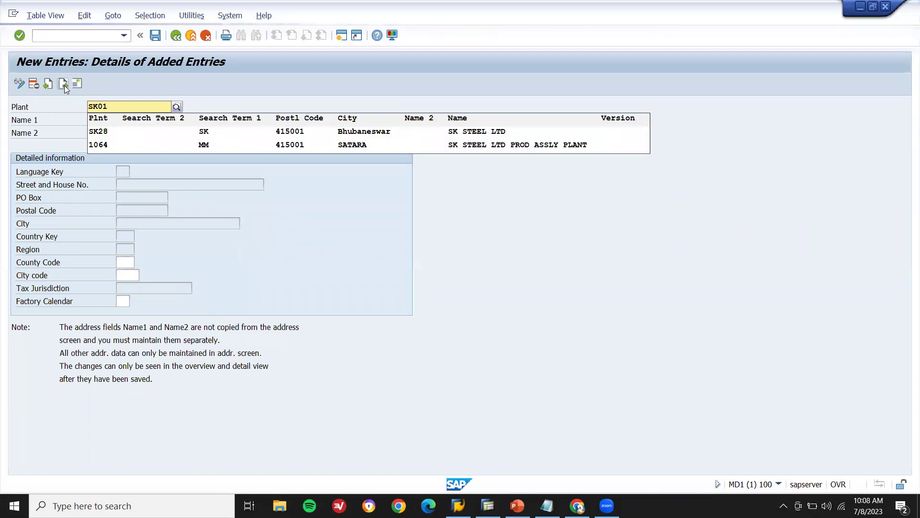
key(Tab)
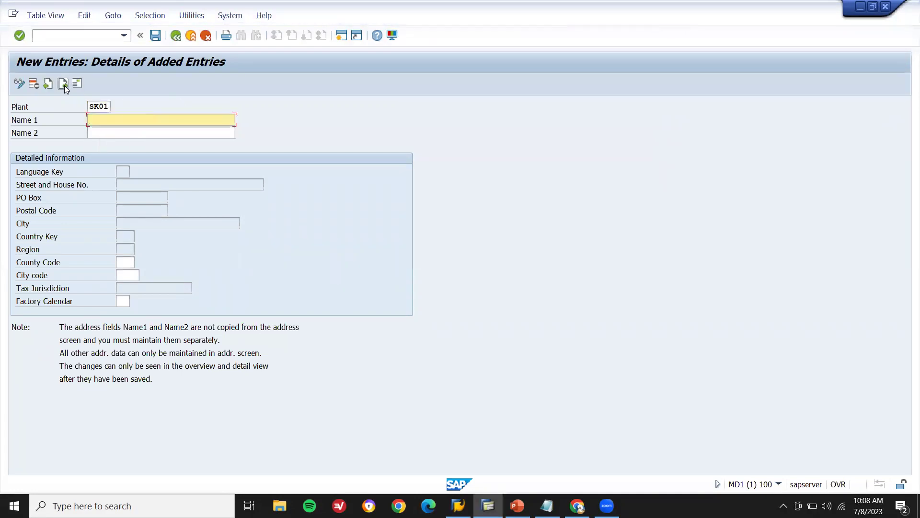
text(SK PLANT)
click(125, 305)
key(Down)
key(Return)
key(Return)
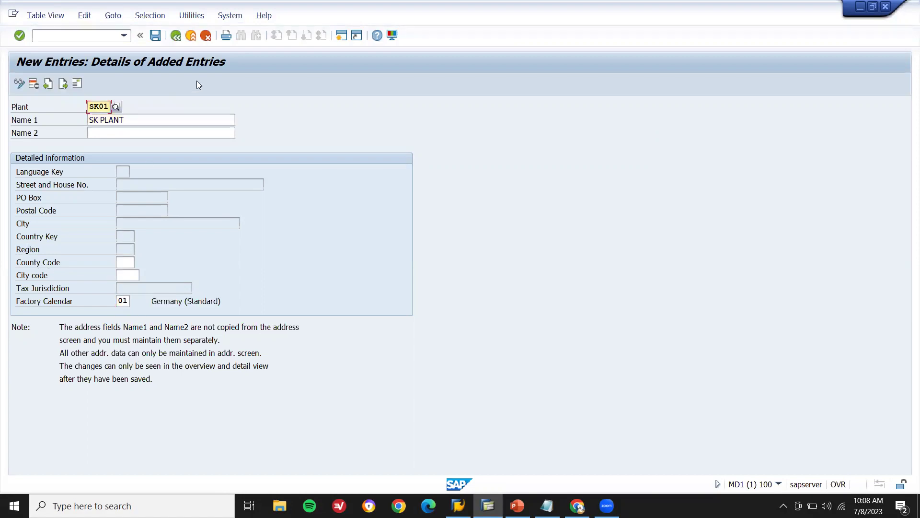
Step: Save plant SK01 with its address country under the existing customizing request, back to Plants overview
click(155, 34)
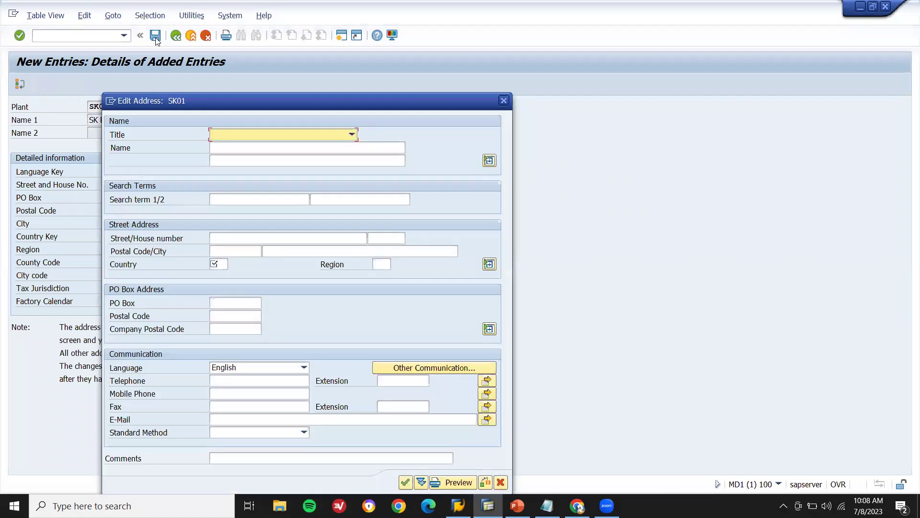
click(224, 264)
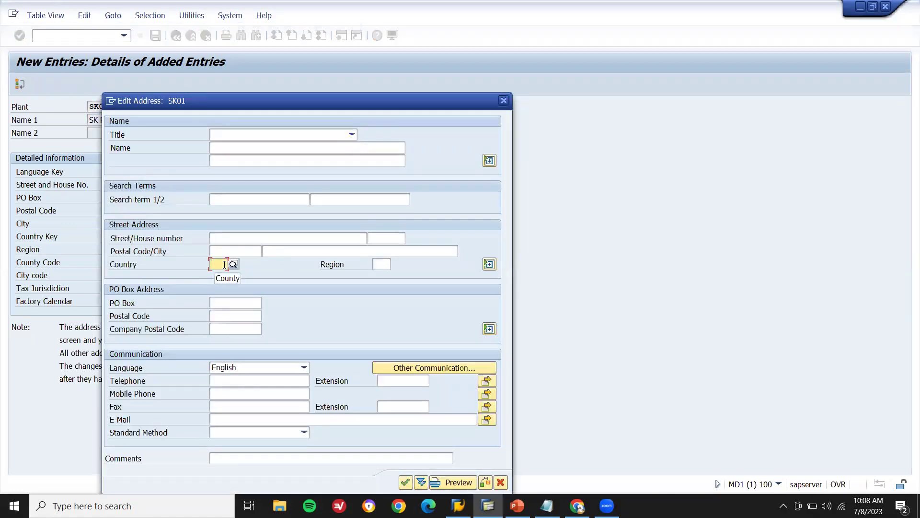
text(DE)
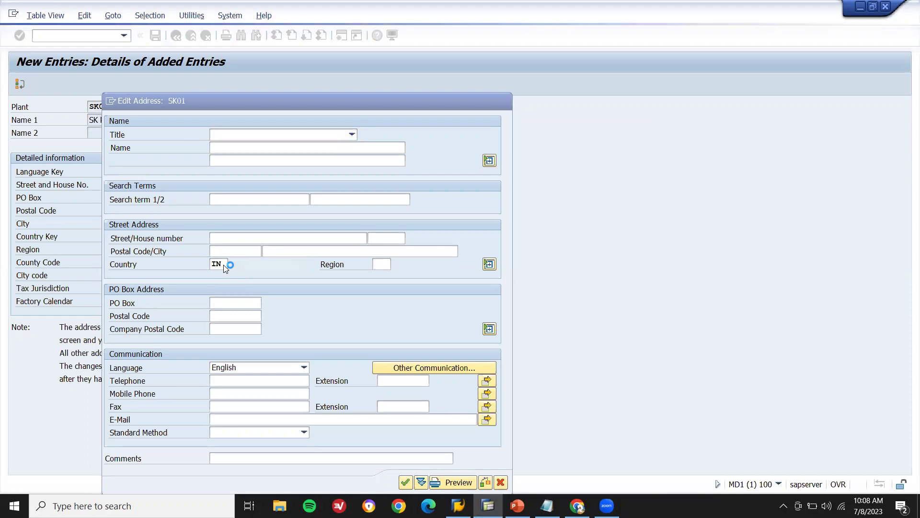
key(Return)
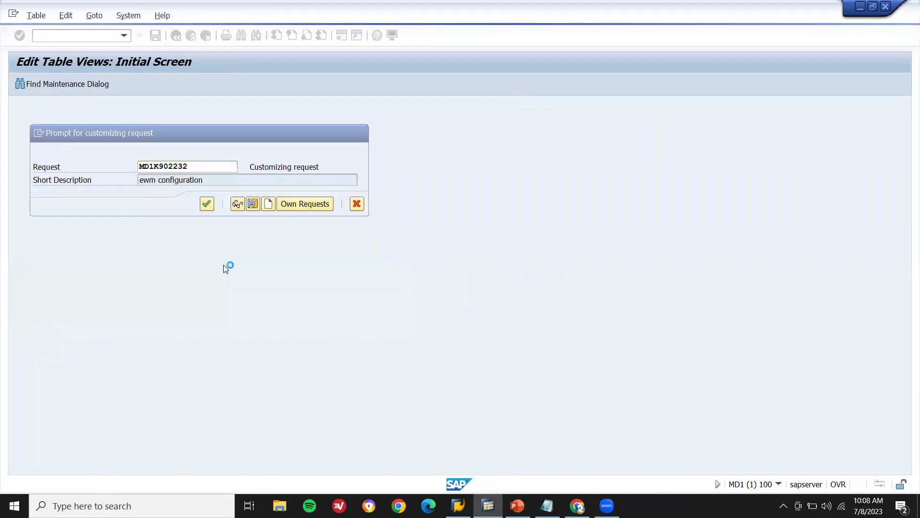
key(Return)
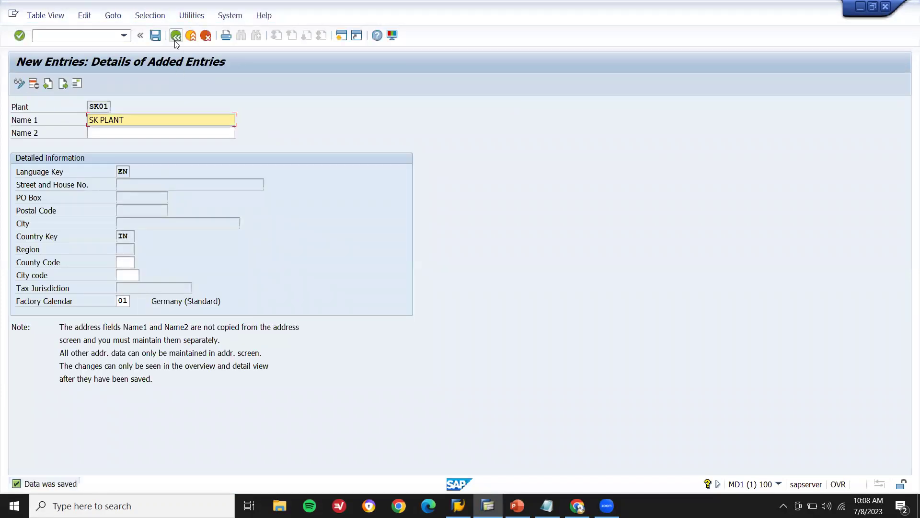
click(176, 37)
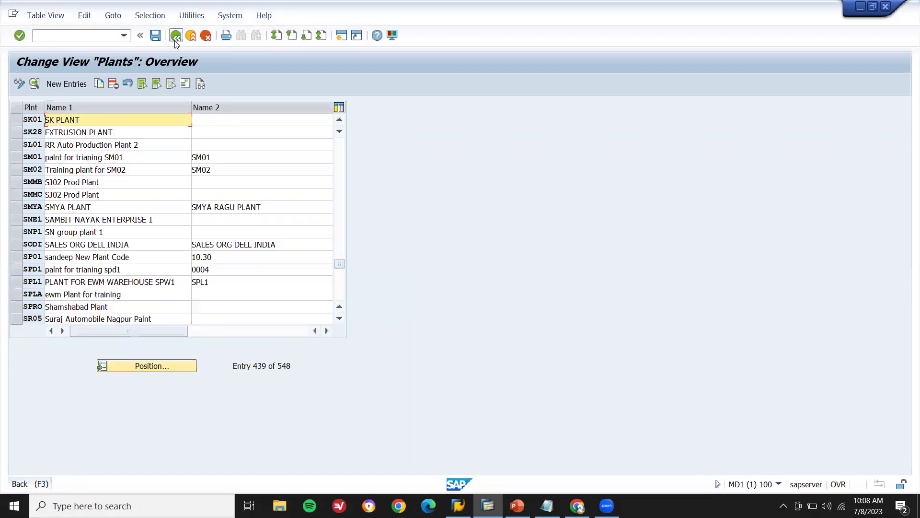
Step: Go back to the IMG and open Assignment > Logistics - General > Assign plant to company code
click(175, 37)
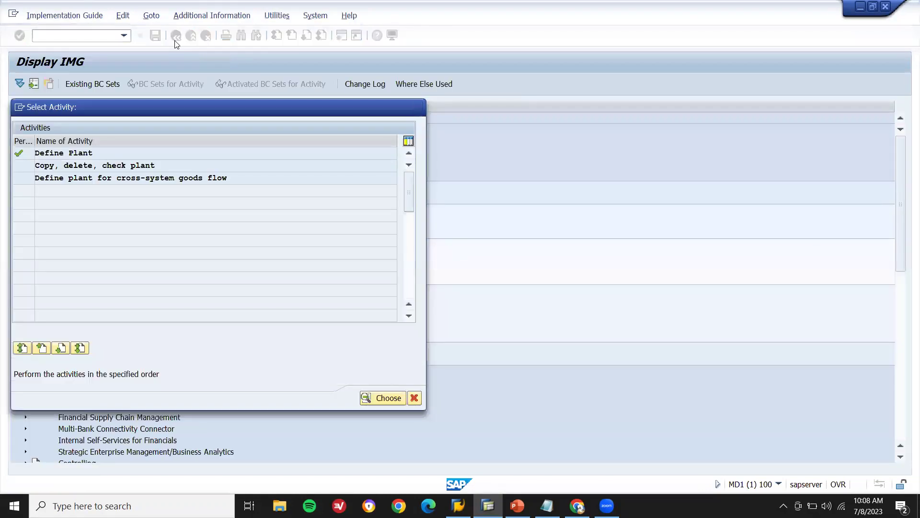
key(Escape)
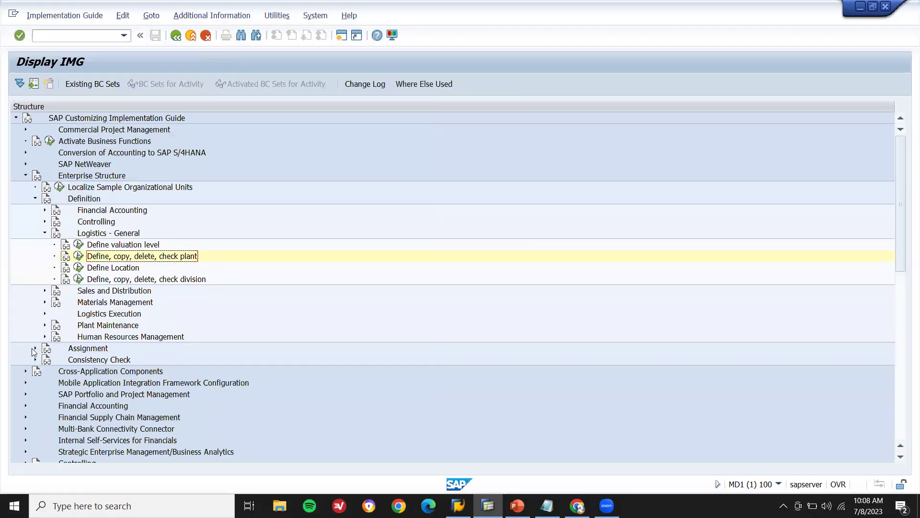
click(35, 349)
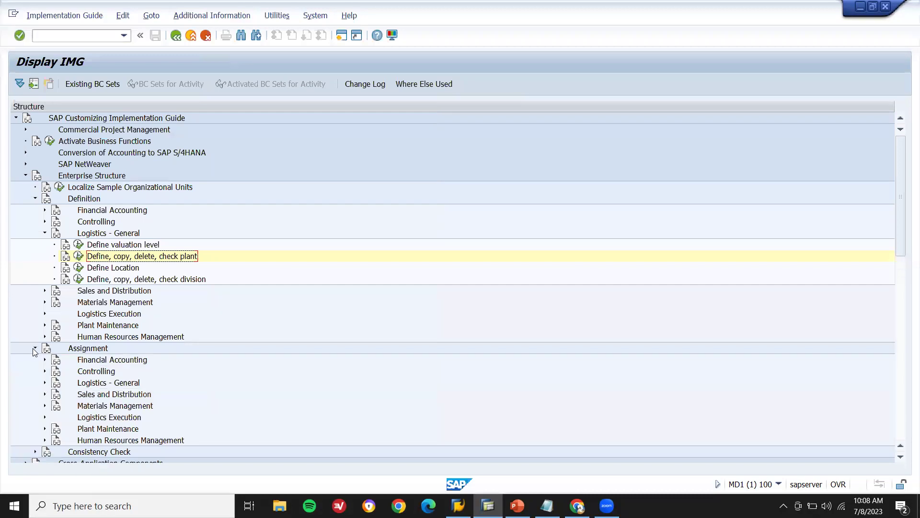
click(45, 383)
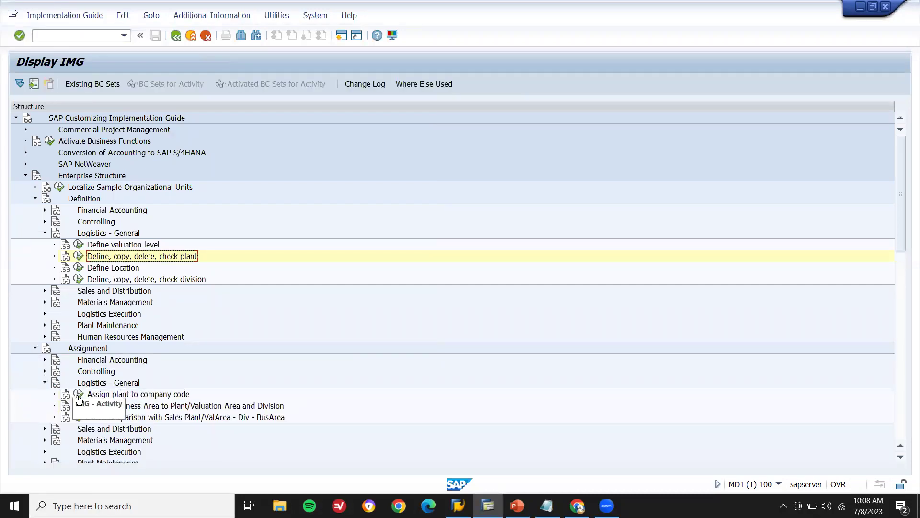
click(78, 395)
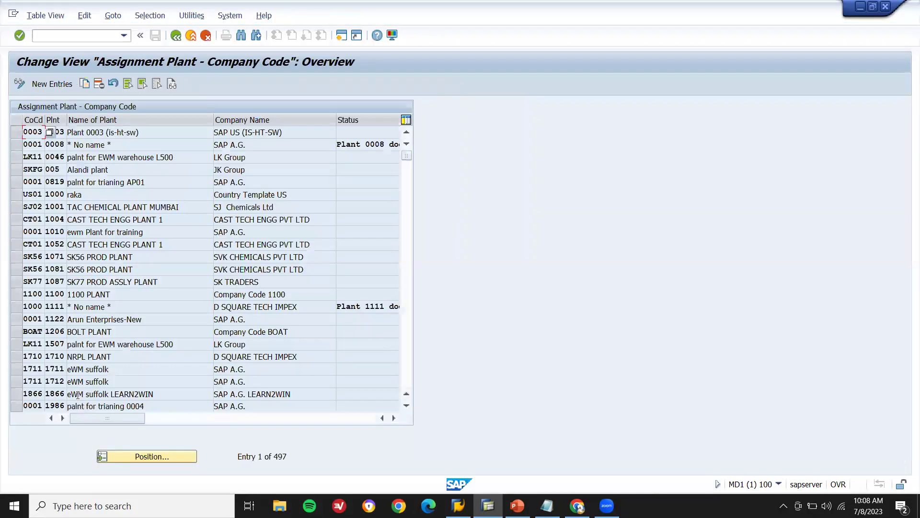
Step: Assign plant SK01 to company code 1711 and save it under the customizing request
click(59, 83)
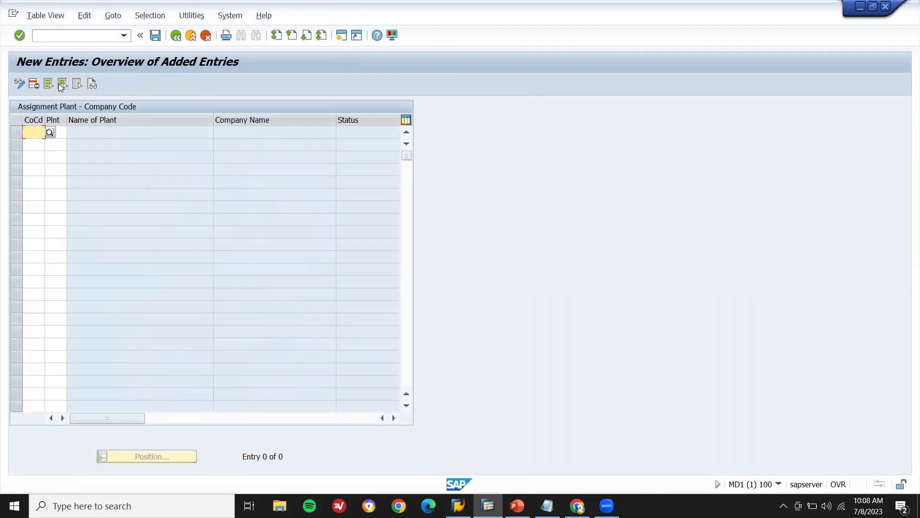
text(1711)
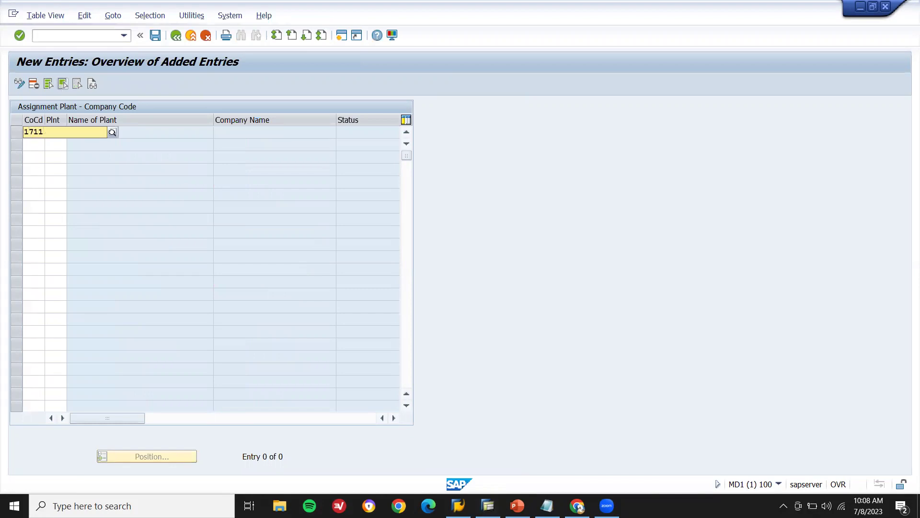
key(Tab)
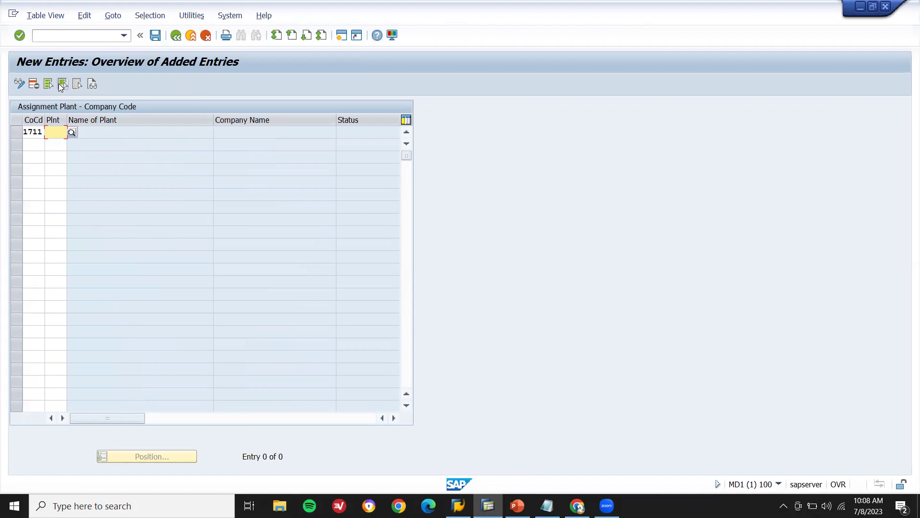
text(SK0)
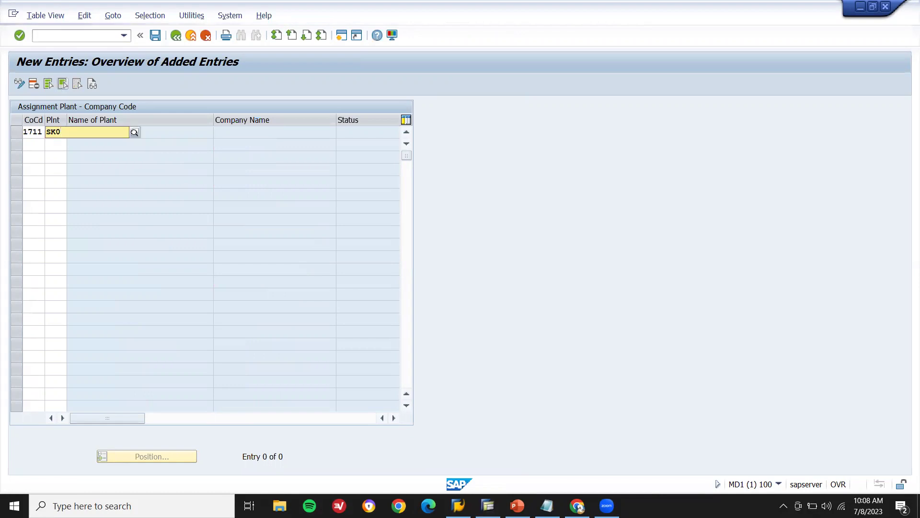
key(Down)
key(Return)
key(Return)
key(Return)
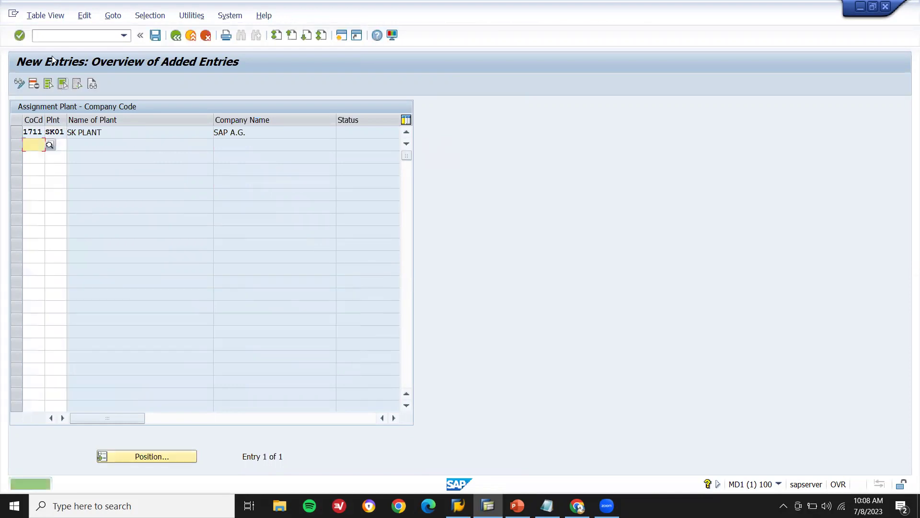
click(157, 31)
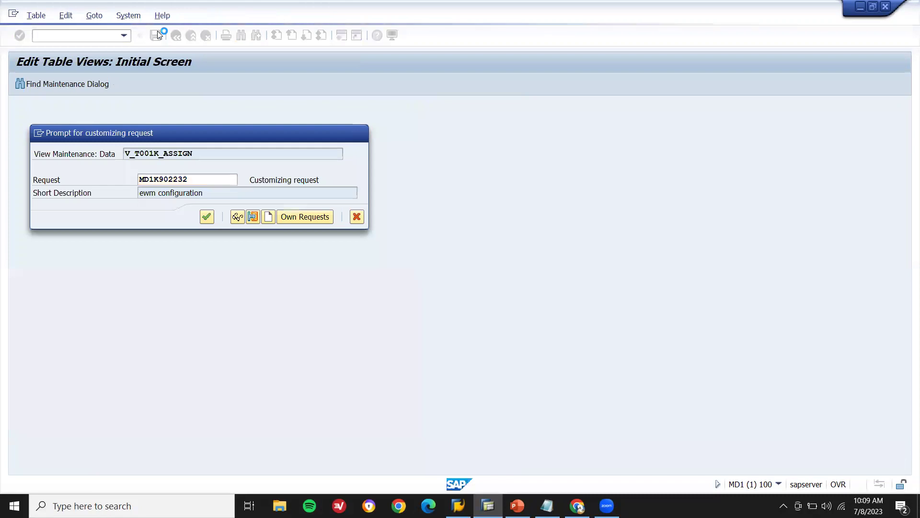
key(Return)
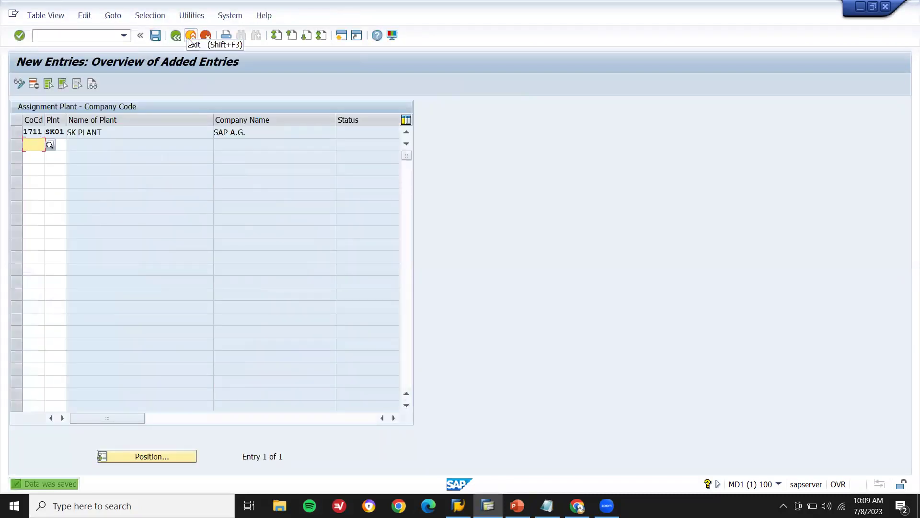
Step: Return to SAP Easy Access and run OMX3 for ledger type assignment to valuation areas
click(190, 39)
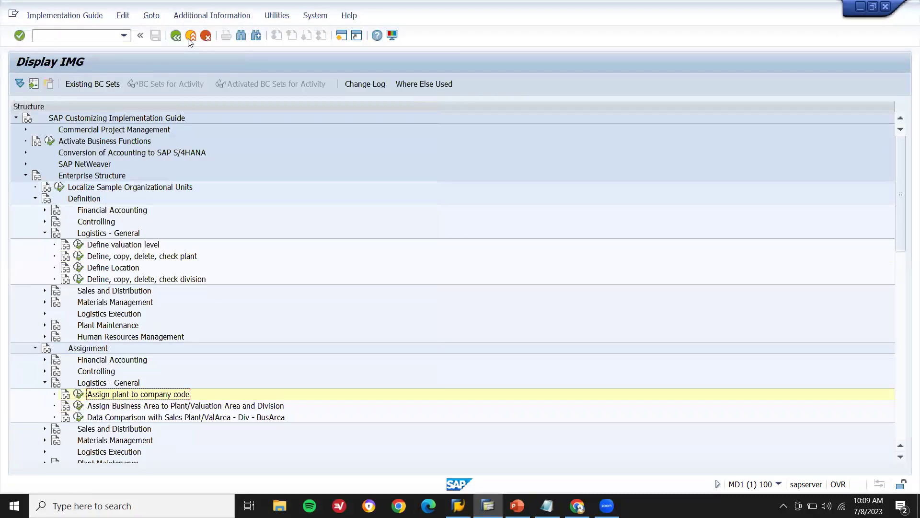
click(191, 36)
click(191, 36)
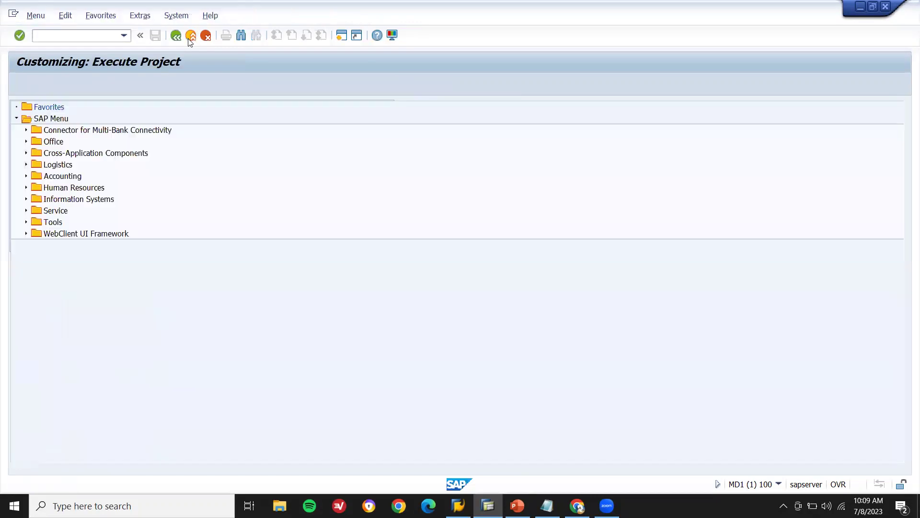
text(OMX3)
key(Return)
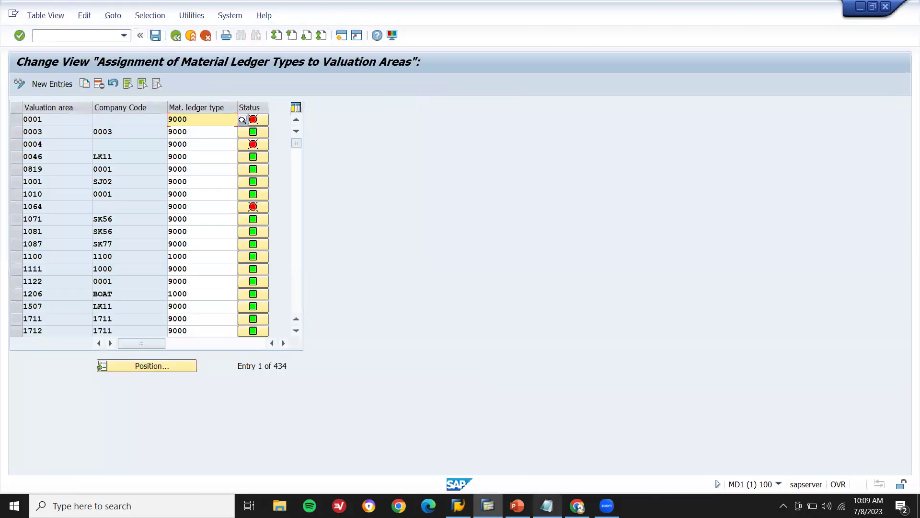
Step: In the Notepad list, select the transaction codes OMX2, OMX1 and CKMSTART
click(547, 505)
double_click(127, 71)
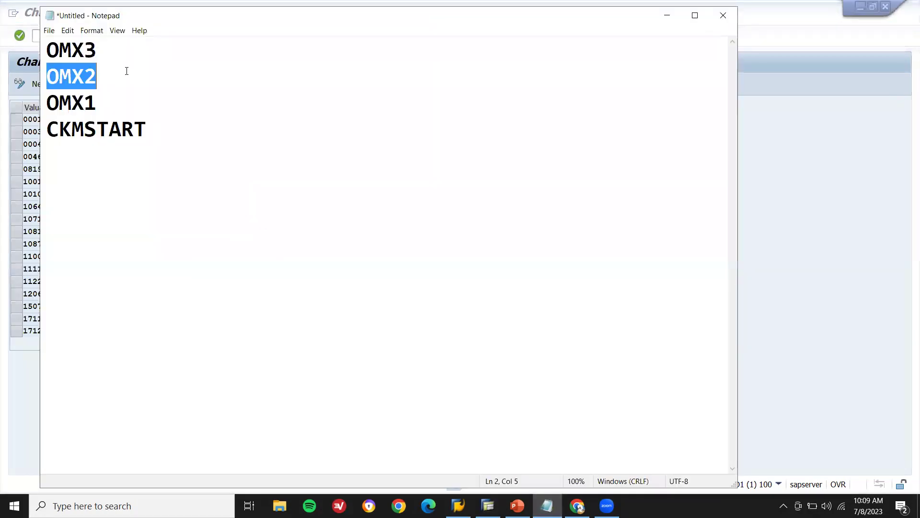
double_click(87, 100)
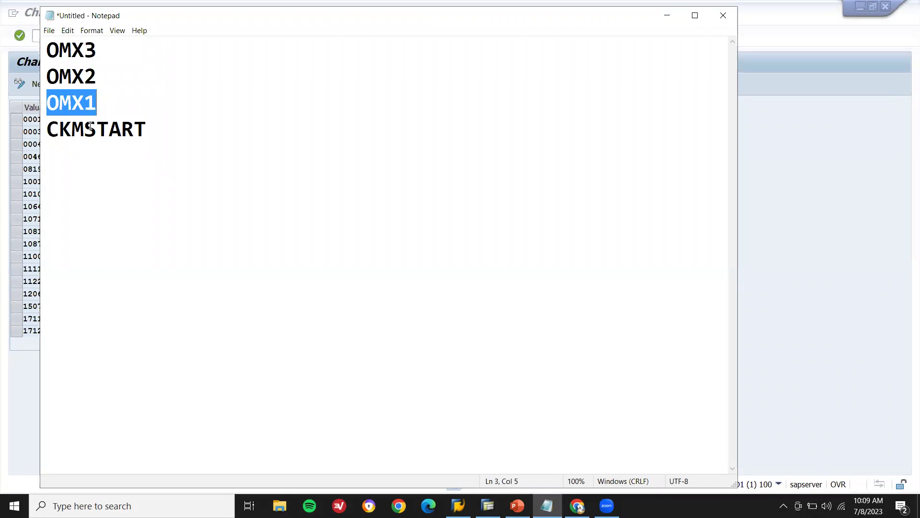
double_click(91, 126)
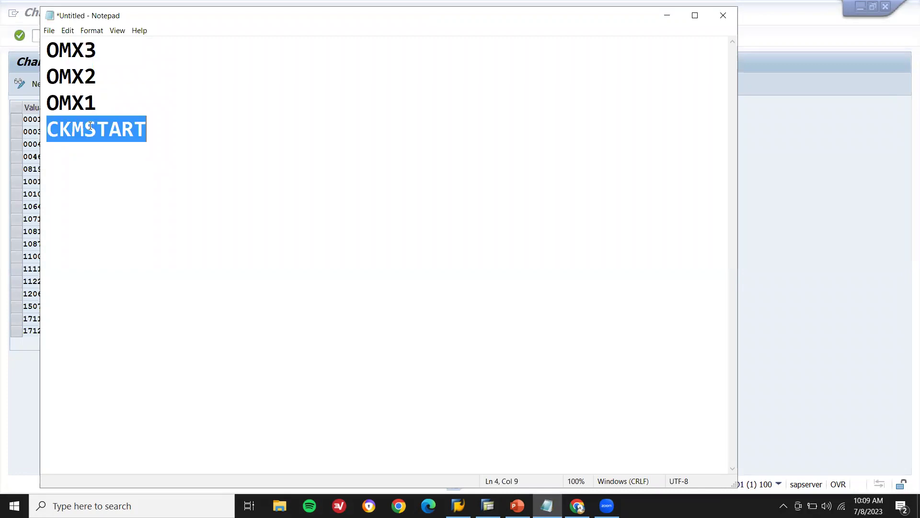
Step: Add valuation area SK01 with material ledger type 9000 and save it under the customizing request
click(6, 70)
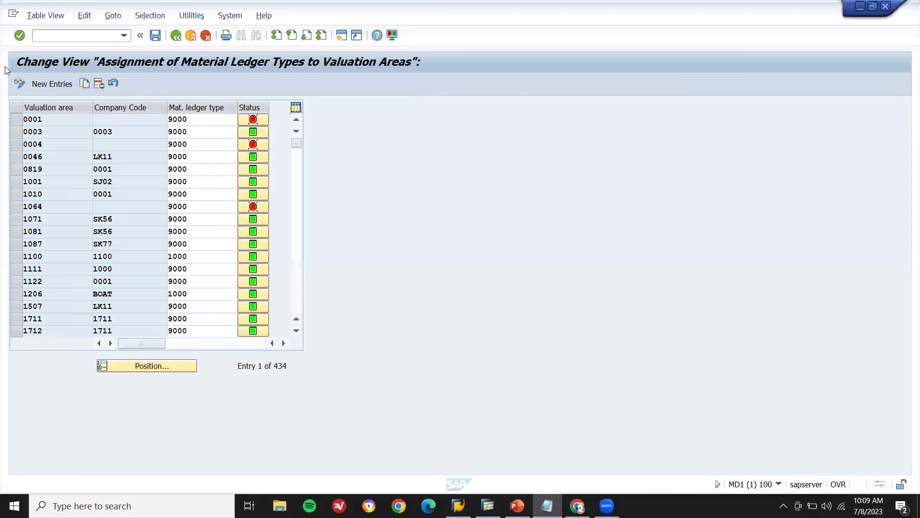
click(52, 84)
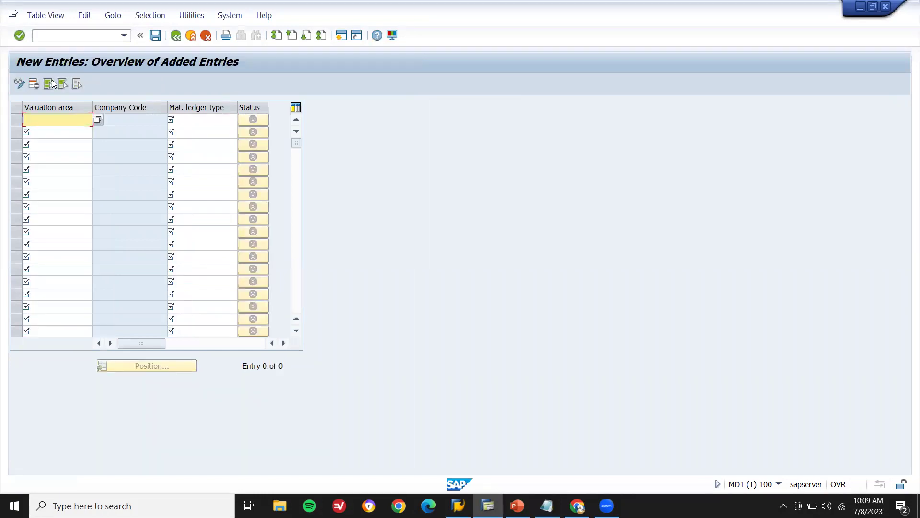
text(SK01)
key(Tab)
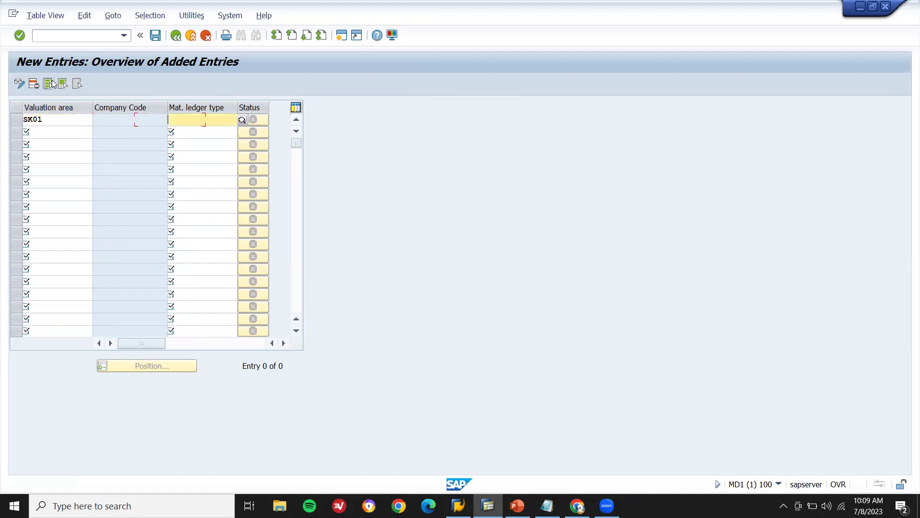
text(9000)
key(Return)
key(Return)
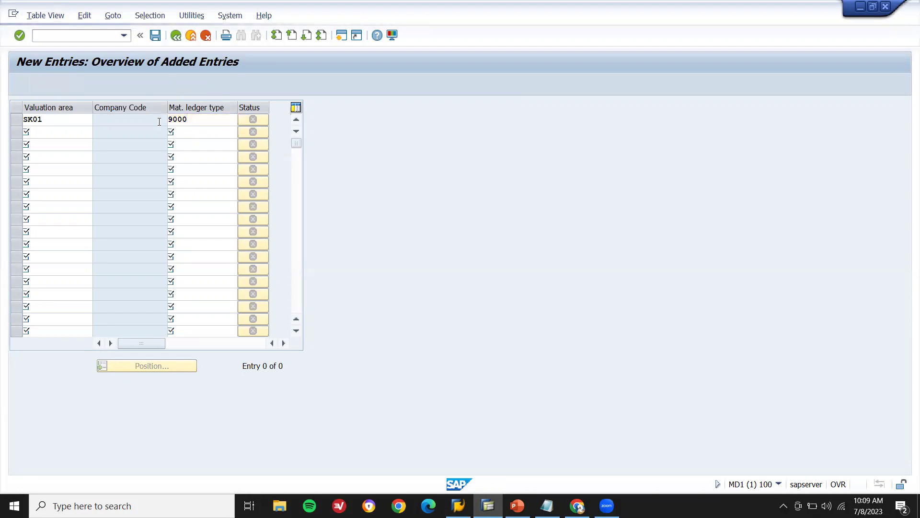
click(155, 36)
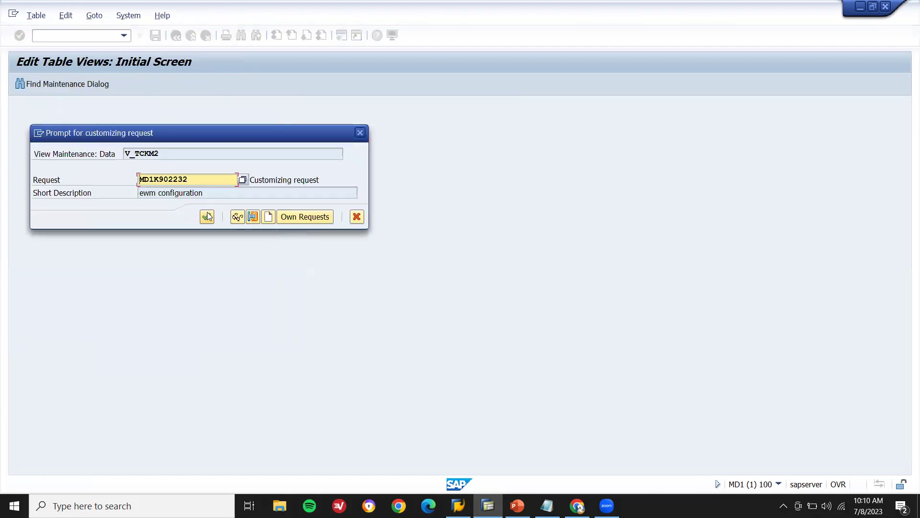
click(207, 216)
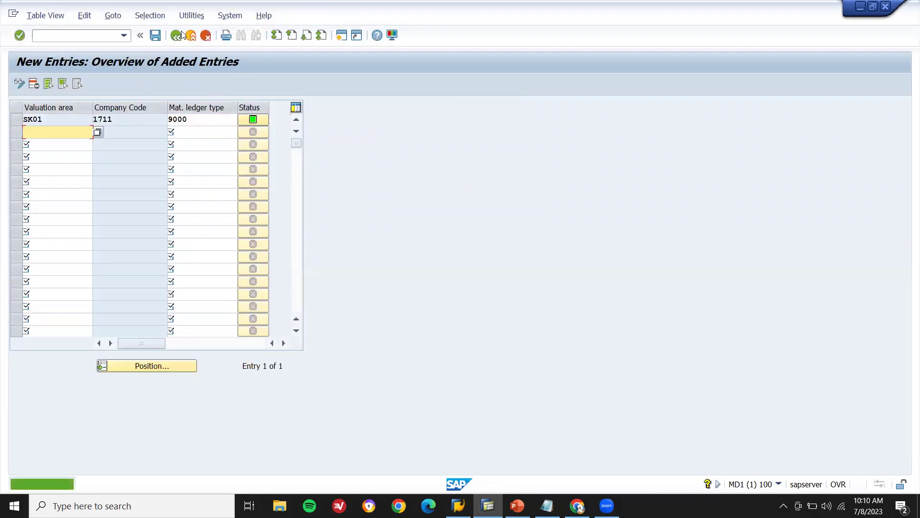
click(176, 40)
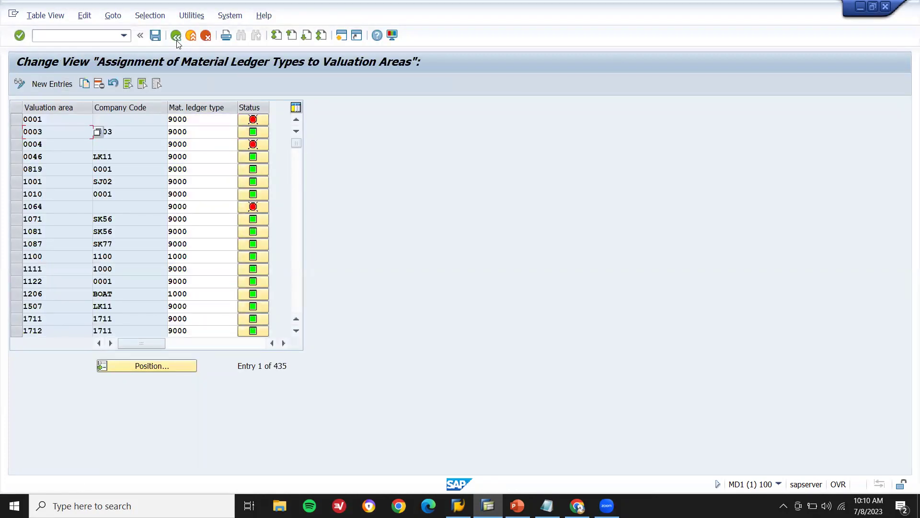
Step: Check ledger type 9000 in OMX2, then open the OMX1 material ledger activation table
click(177, 40)
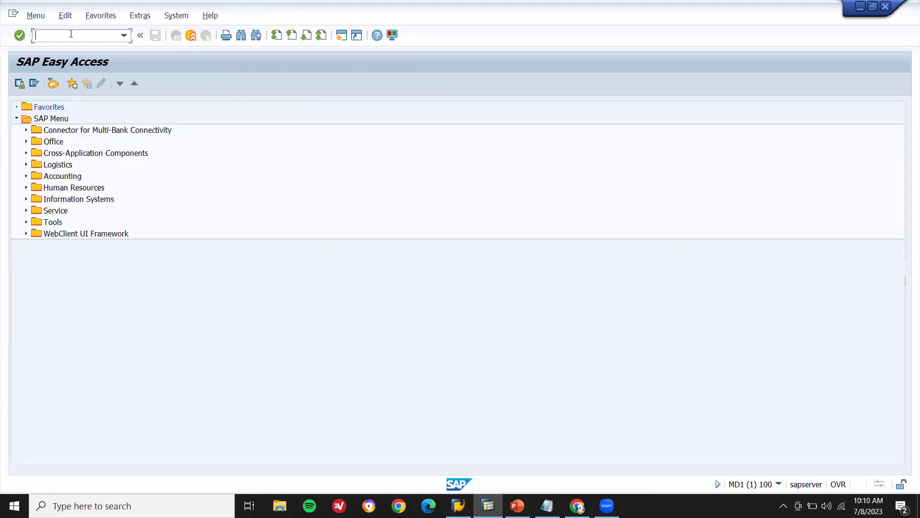
text(OMX2)
key(Return)
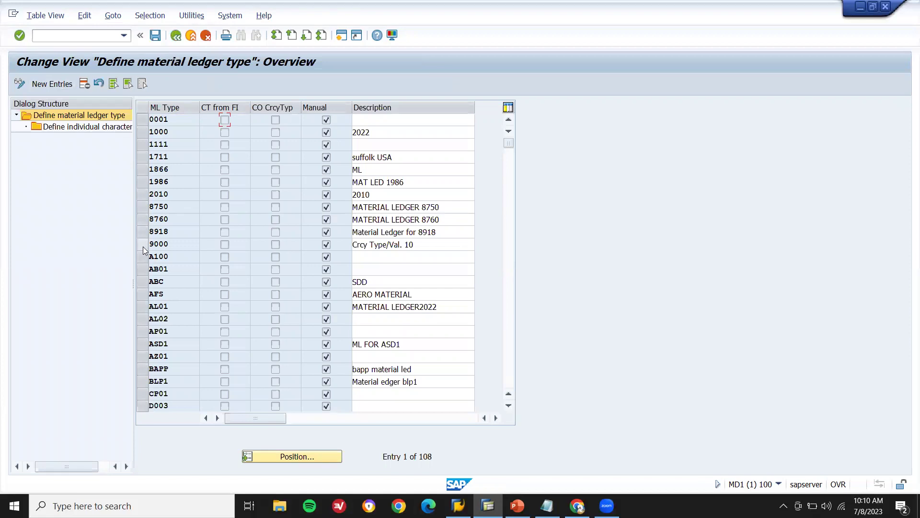
click(143, 245)
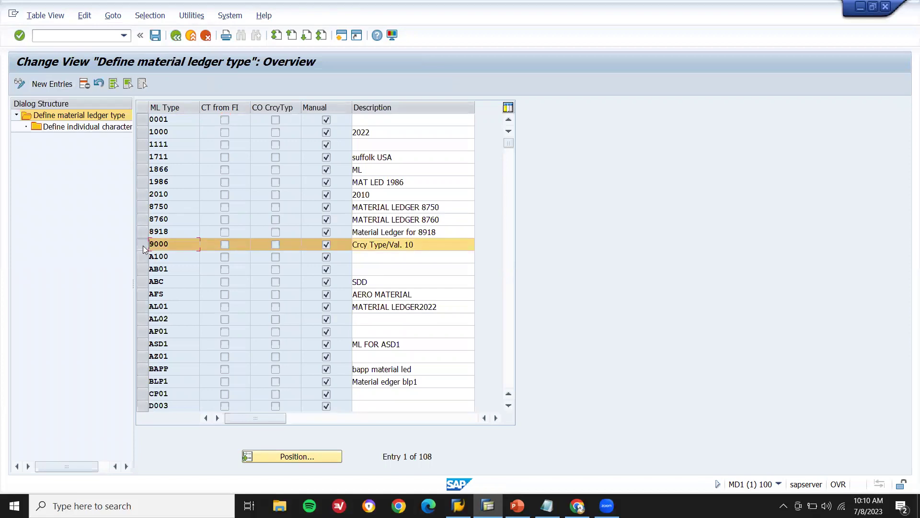
click(192, 35)
text(OMX1)
key(Return)
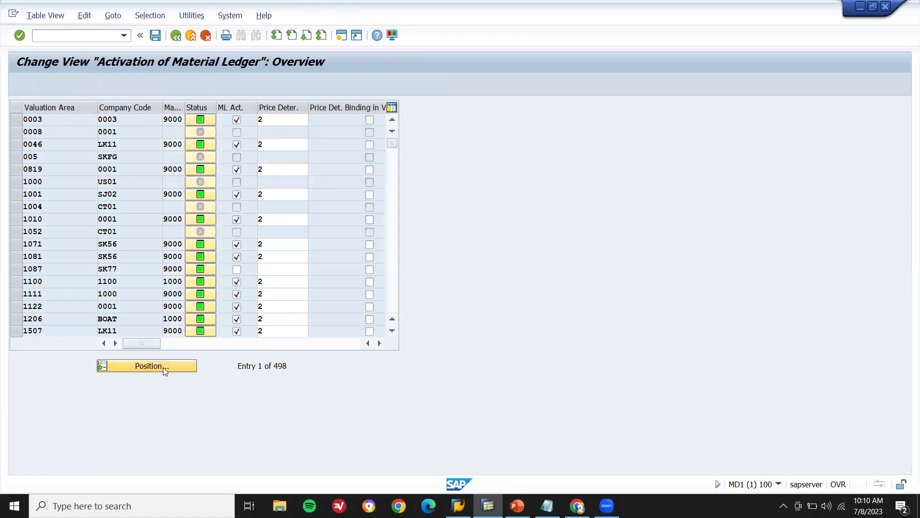
Step: For valuation area SK01, tick ML Act., set price determination 2 (Transaction-Based) and save
click(163, 367)
text(SK01)
key(Return)
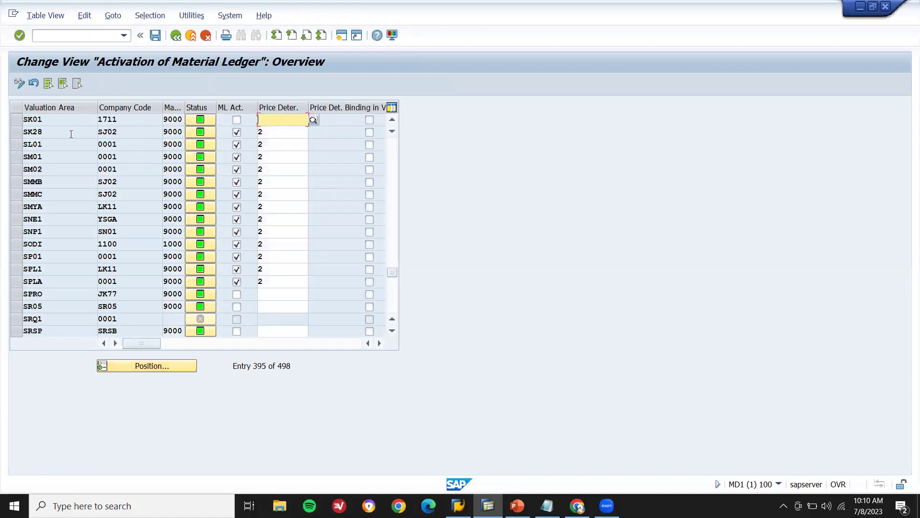
click(69, 120)
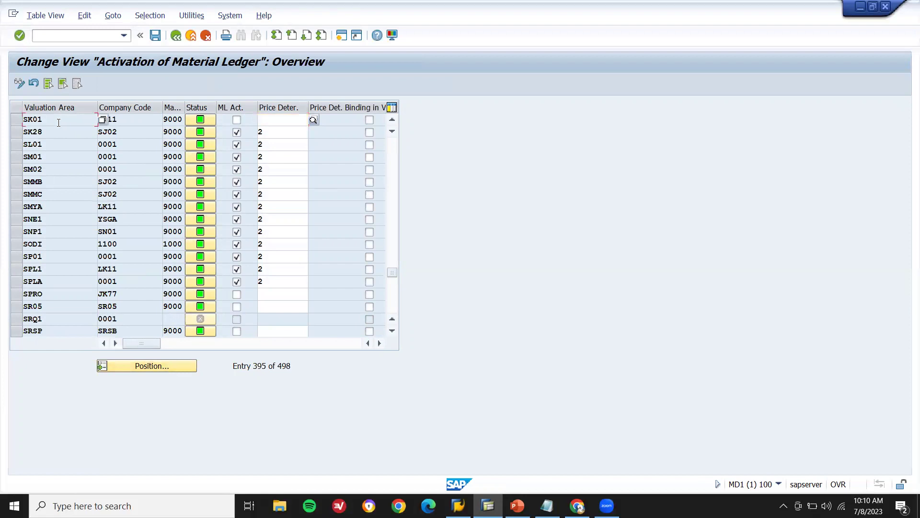
click(239, 122)
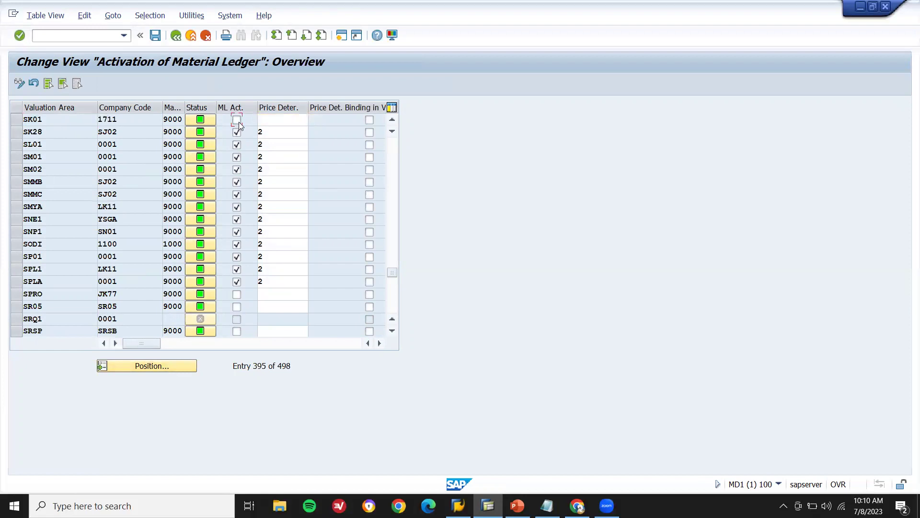
click(290, 118)
click(313, 120)
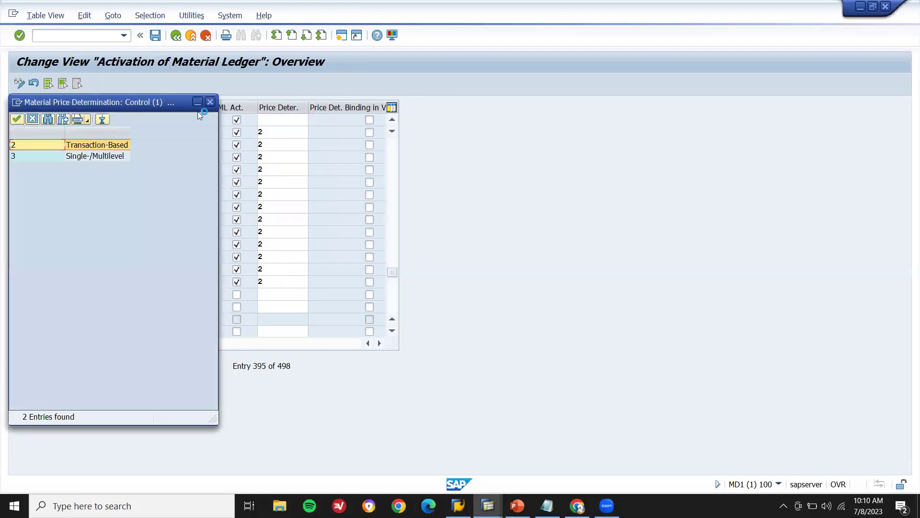
click(94, 146)
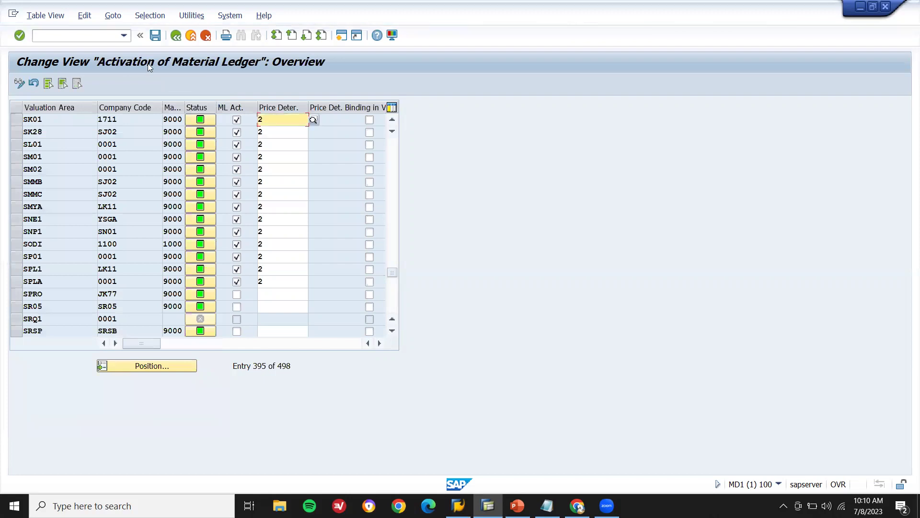
click(156, 36)
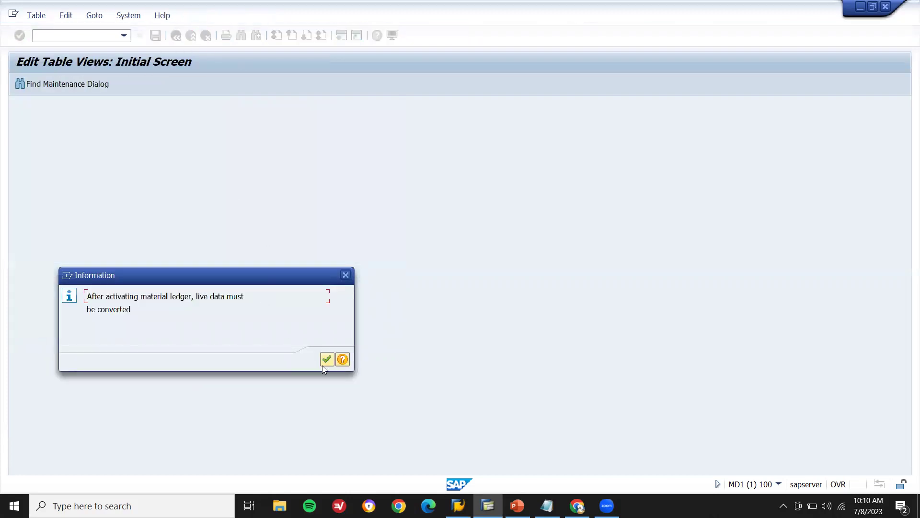
click(325, 362)
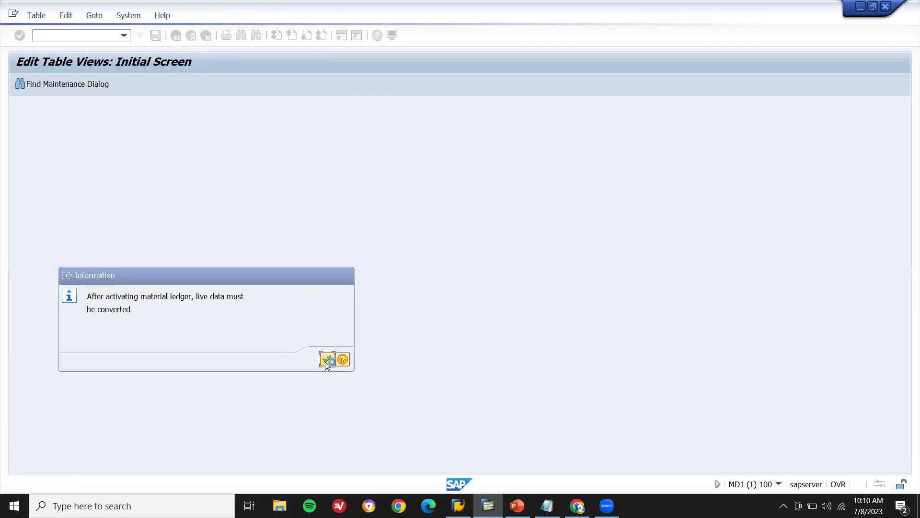
click(207, 217)
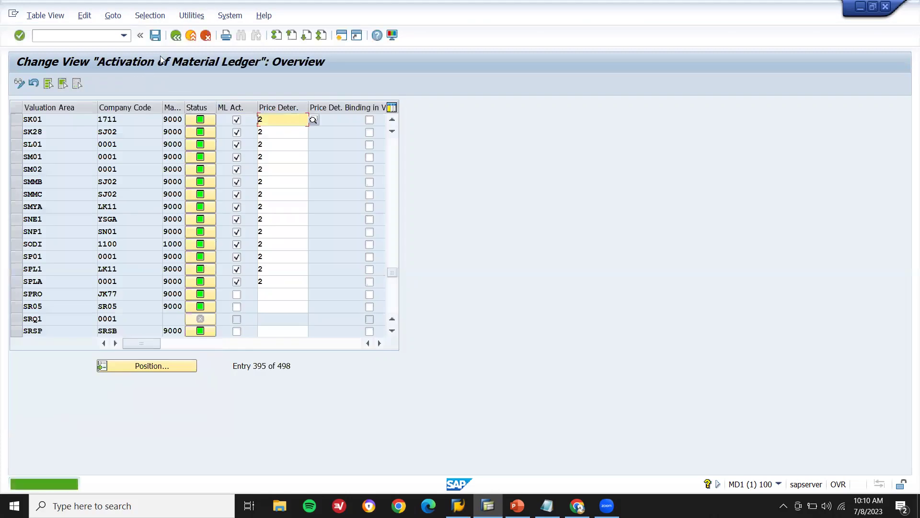
Step: Leave the activation table and start CKMSTART from the recently used transaction codes
click(192, 37)
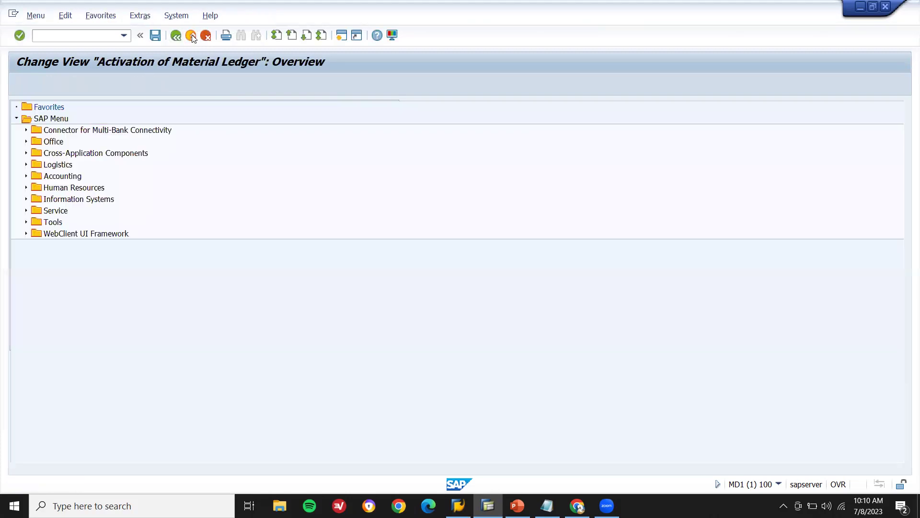
click(127, 38)
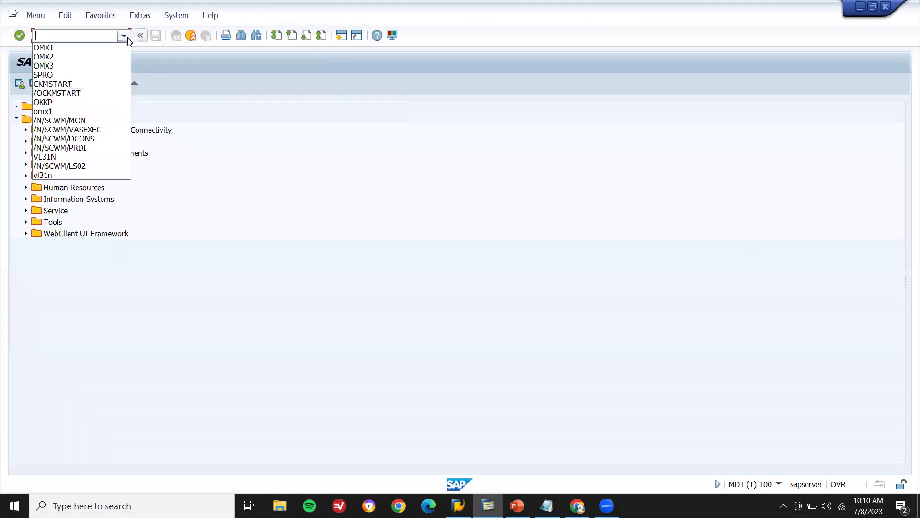
click(112, 88)
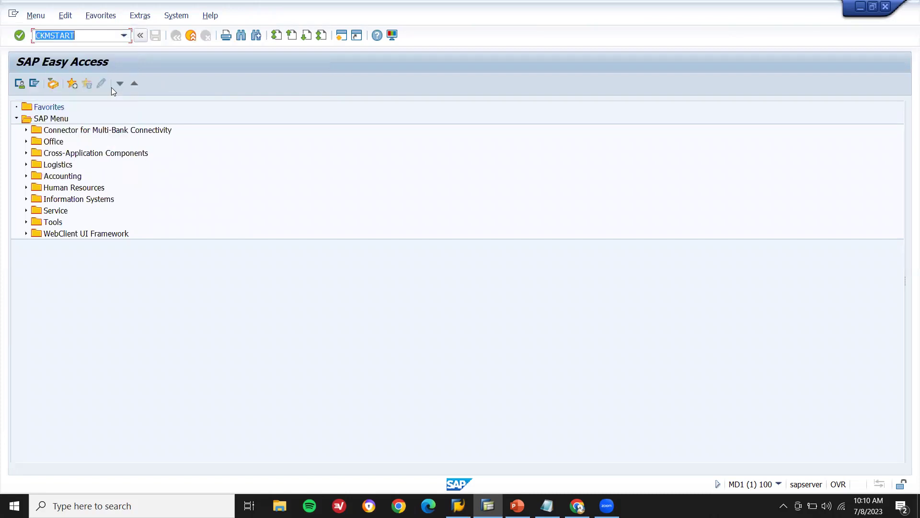
key(Return)
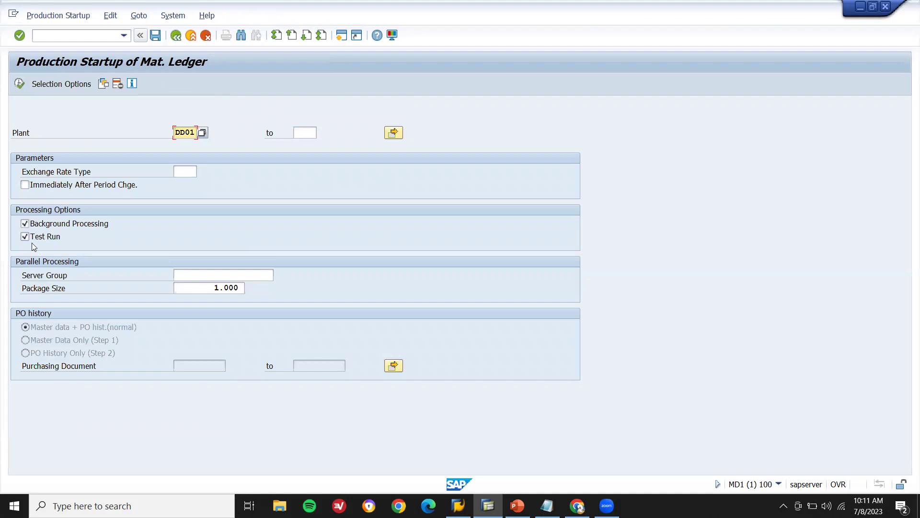
Step: With background processing off, run the startup for DD01, then rerun the test for plant SK01
click(54, 224)
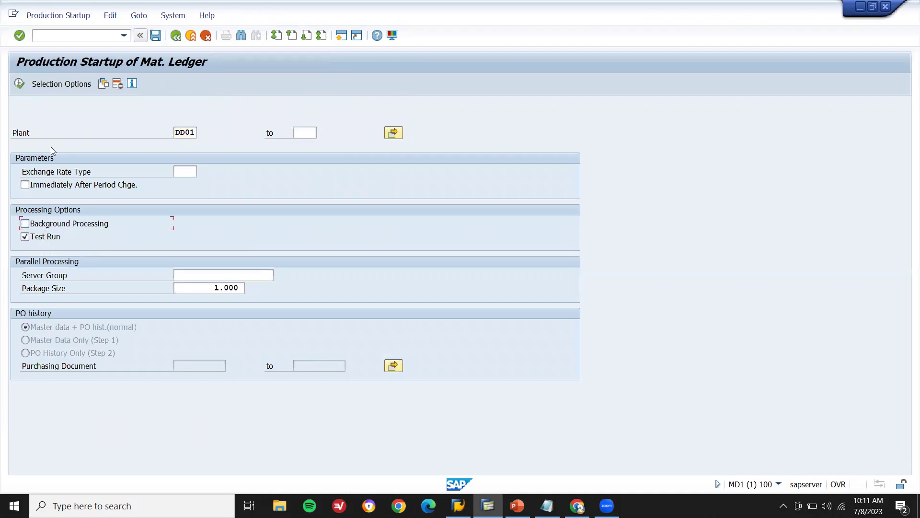
click(20, 84)
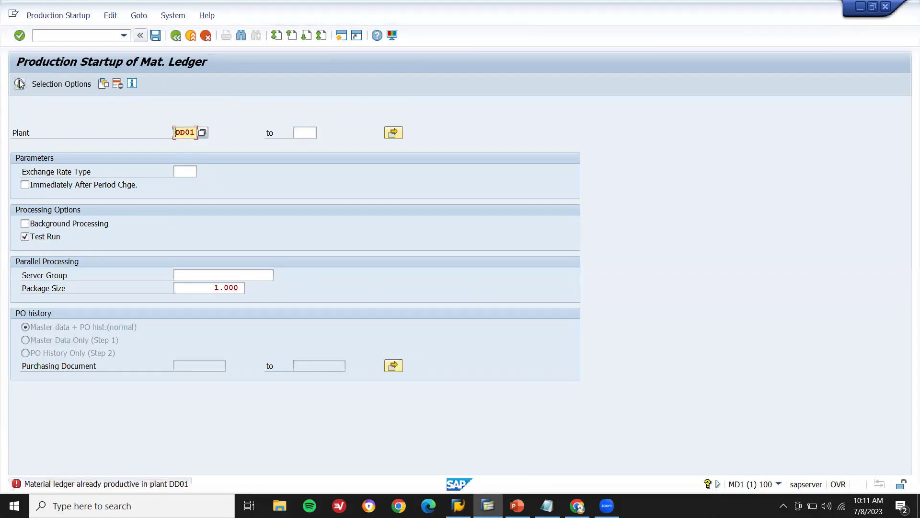
click(19, 83)
key(Delete)
key(Delete)
click(19, 84)
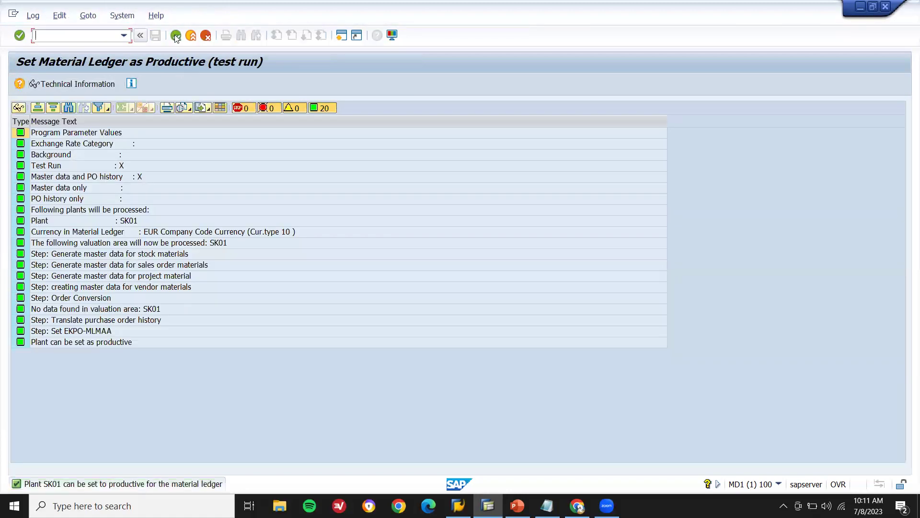
Step: Leave the test-run log and rerun the SK01 startup live with Test Run unchecked, then exit
click(176, 36)
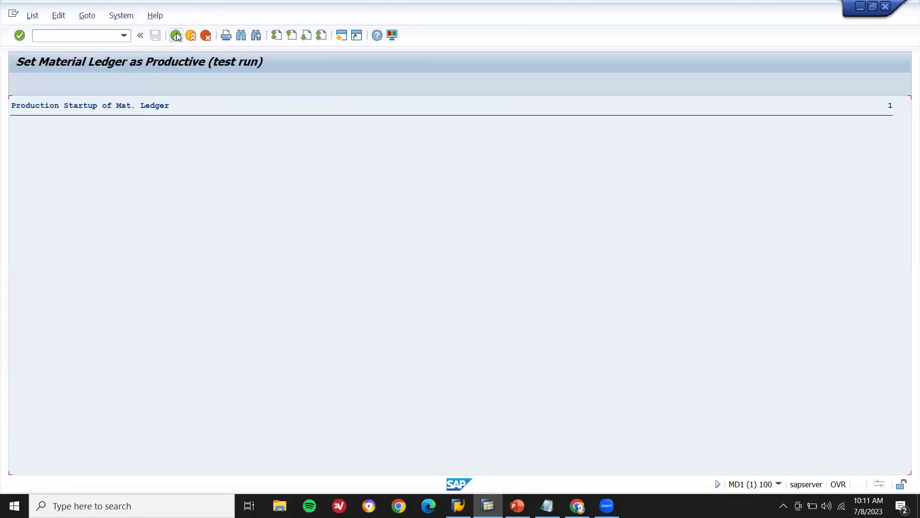
click(176, 35)
click(55, 237)
click(19, 86)
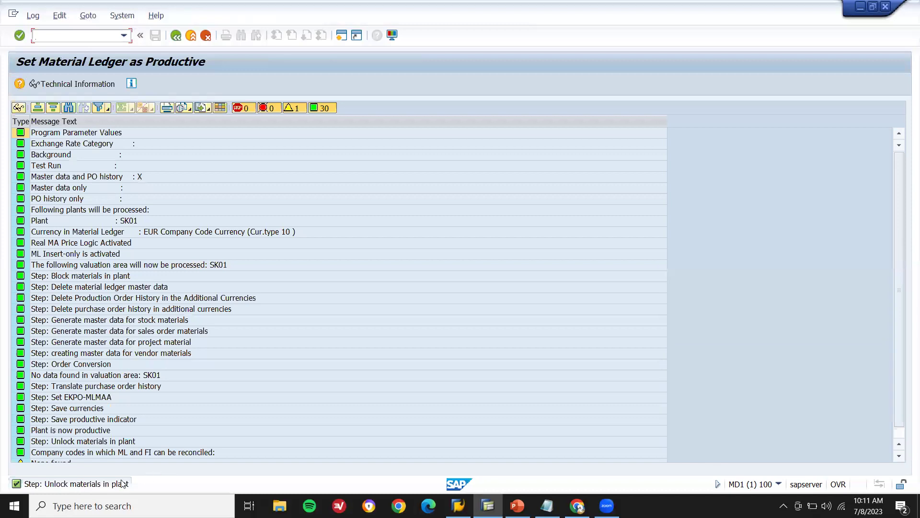
click(193, 38)
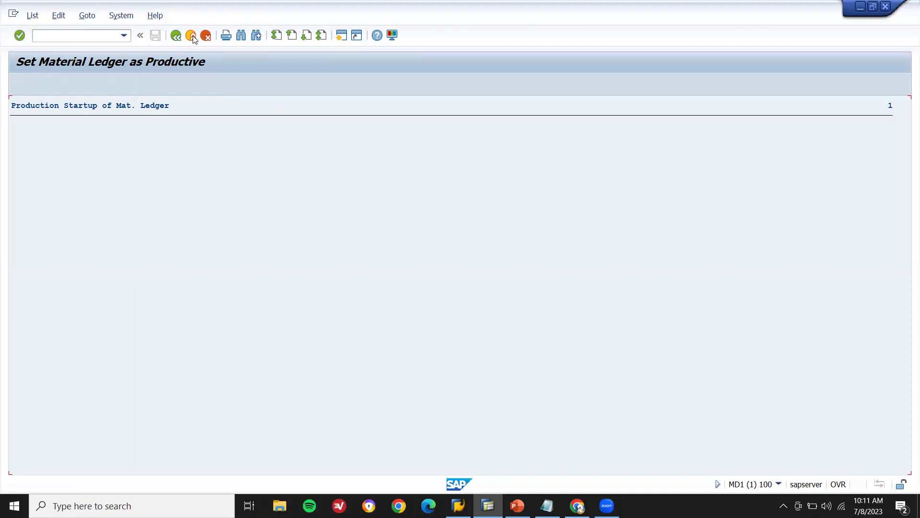
click(191, 35)
Step: Open the ABAP Editor (SE38) with program SAPRCKMJX chosen from the history
click(191, 36)
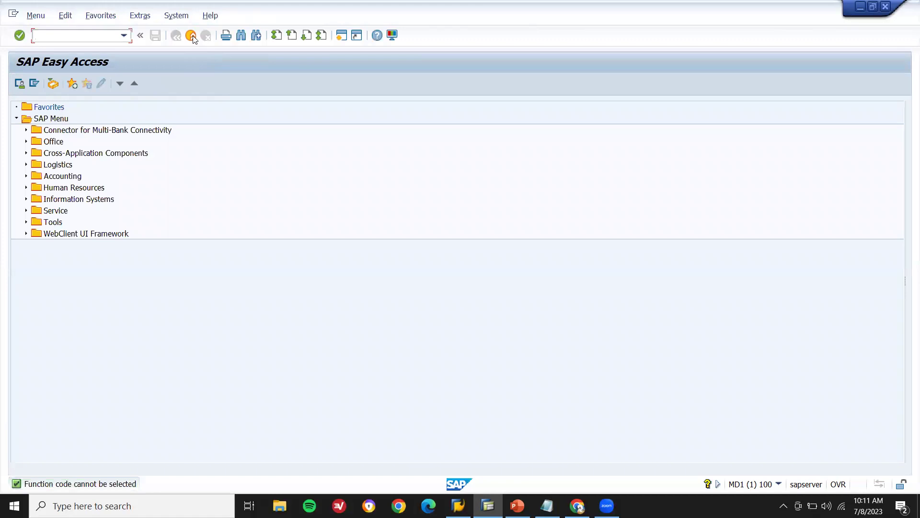
text(SE38)
key(Return)
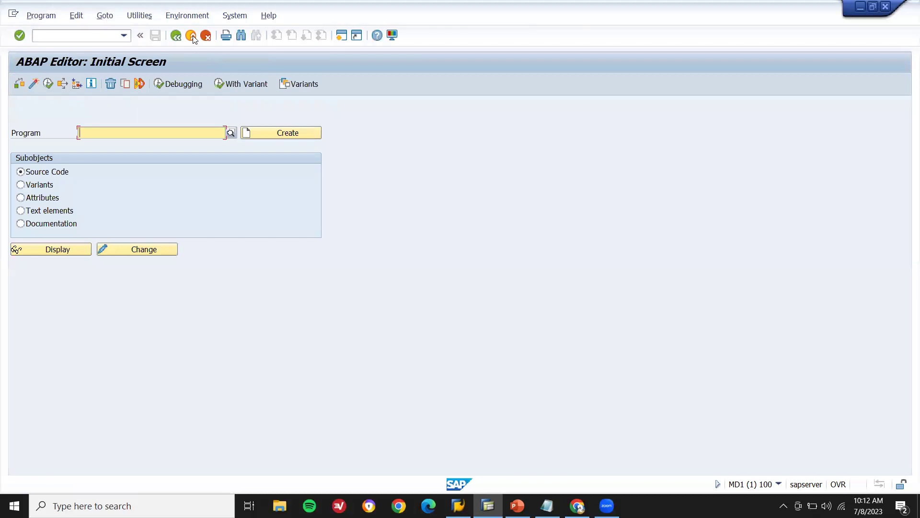
key(BackSpace)
key(Down)
key(Return)
key(shift+Left)
key(shift+Left)
key(shift+Left)
key(shift+Left)
key(shift+Left)
key(shift+Left)
key(shift+Left)
key(shift+Left)
key(shift+Left)
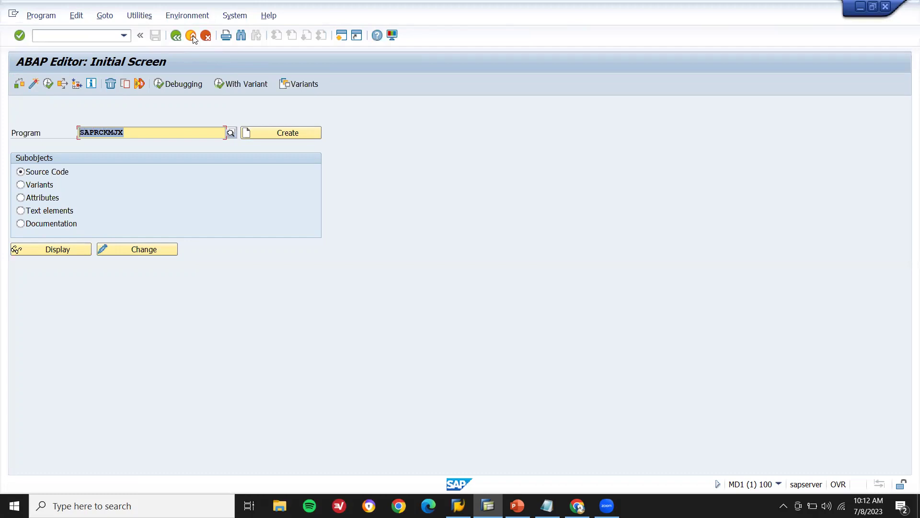
Step: Run SAPRCKMJX to deactivate the material ledger for plant SK01 and close its log
click(48, 84)
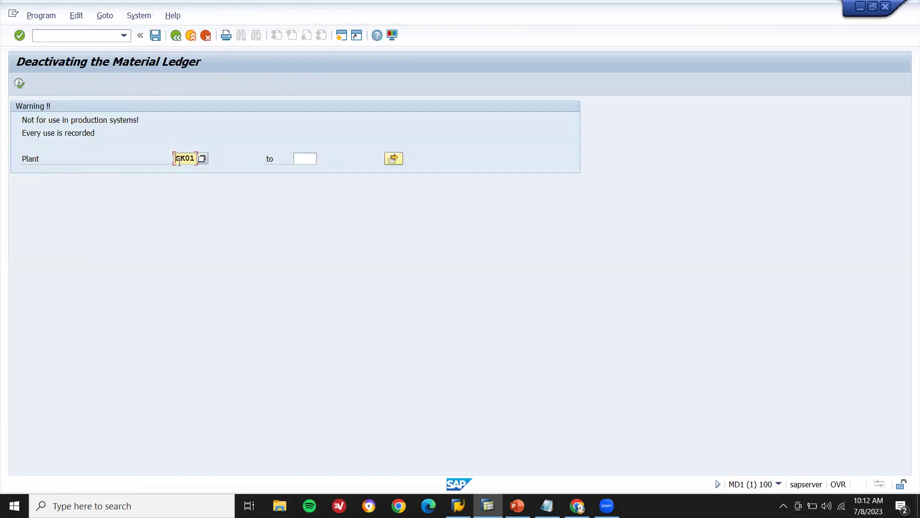
key(shift+Right)
key(shift+Right)
key(shift+Right)
key(shift+Right)
click(20, 84)
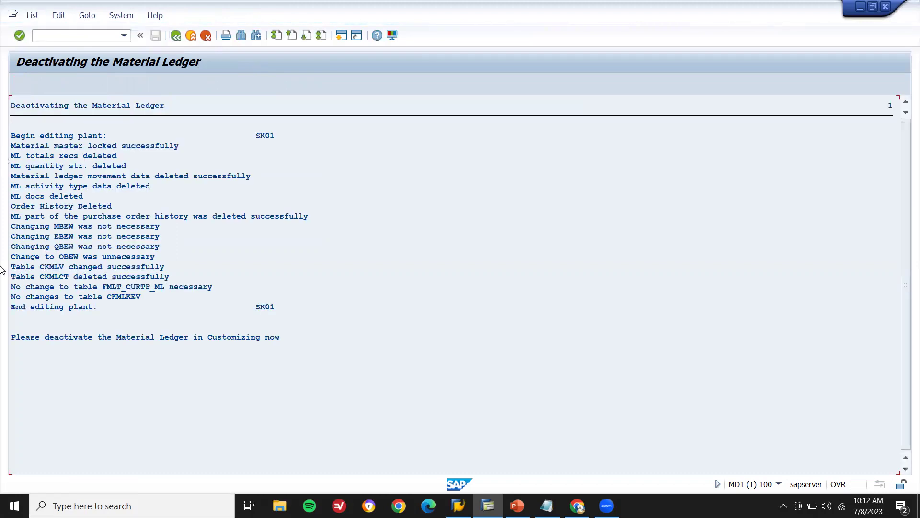
click(191, 35)
click(191, 36)
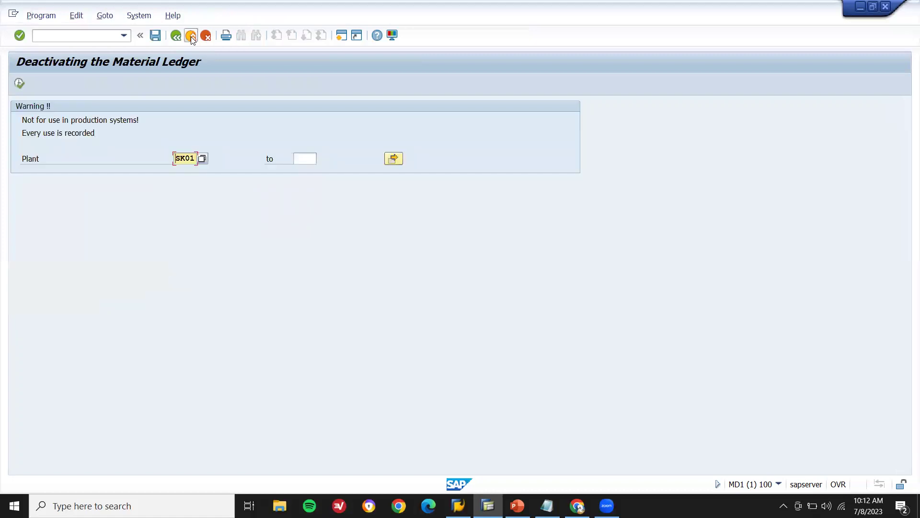
Step: In OMX3, position the ledger type table on valuation area SK01, then return to SAP Easy Access
click(104, 36)
key(F3)
text(OMX3)
key(Return)
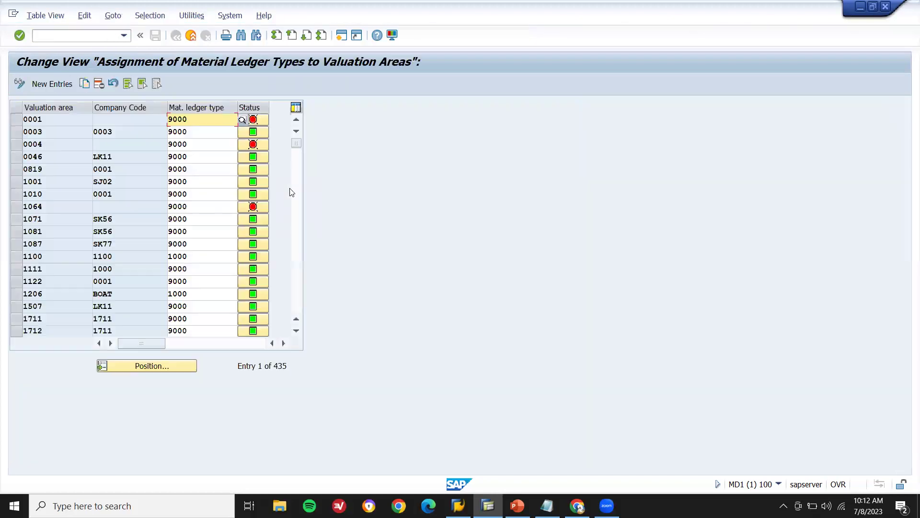
click(164, 365)
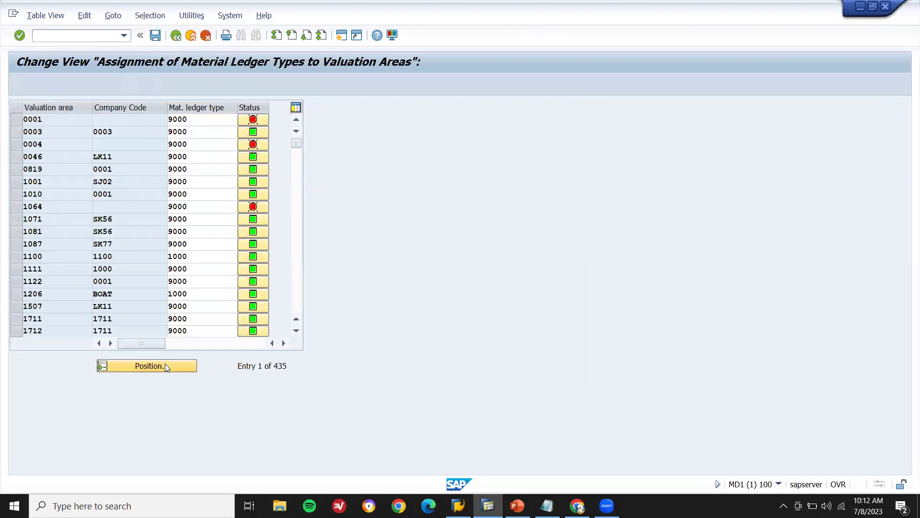
key(Down)
key(Return)
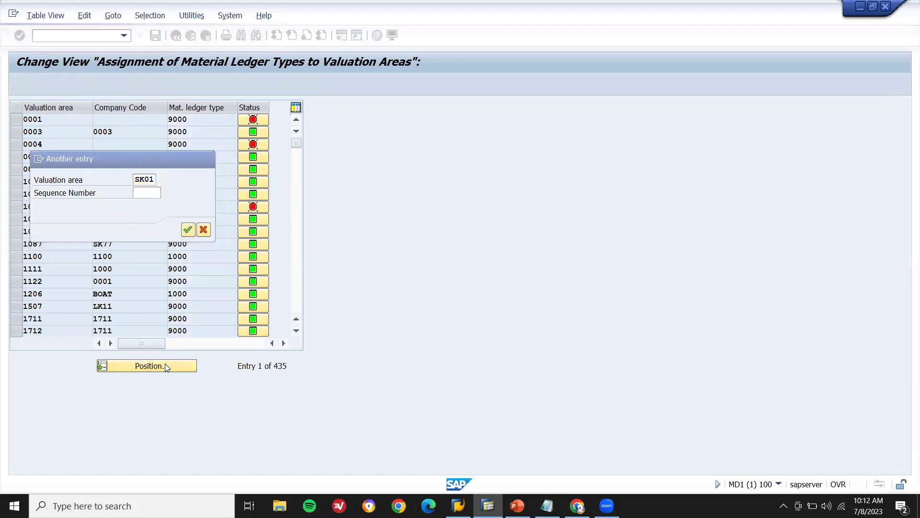
key(Return)
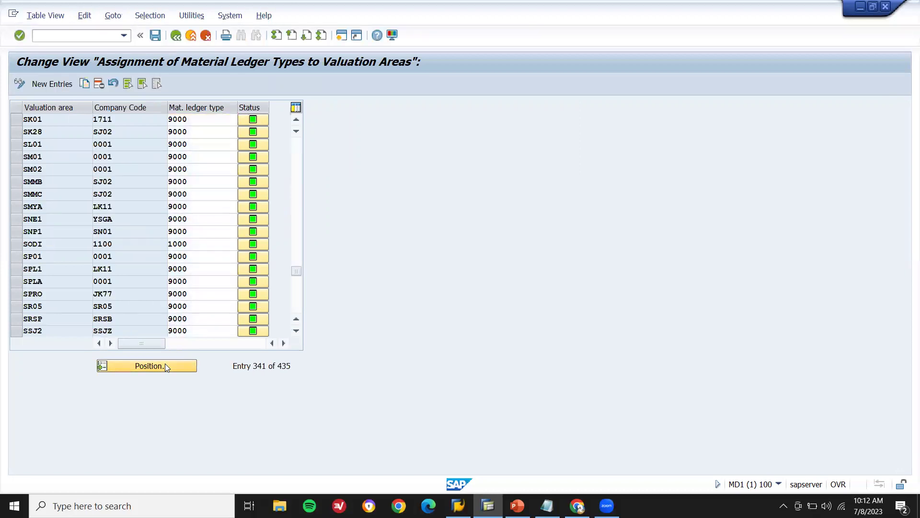
key(F3)
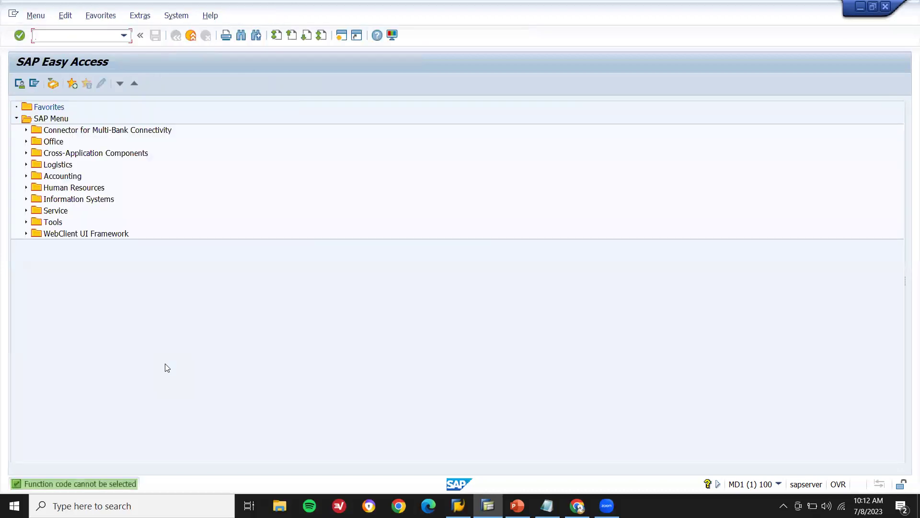
Step: Start transaction CKMSTART from the recently used transaction codes
text(O)
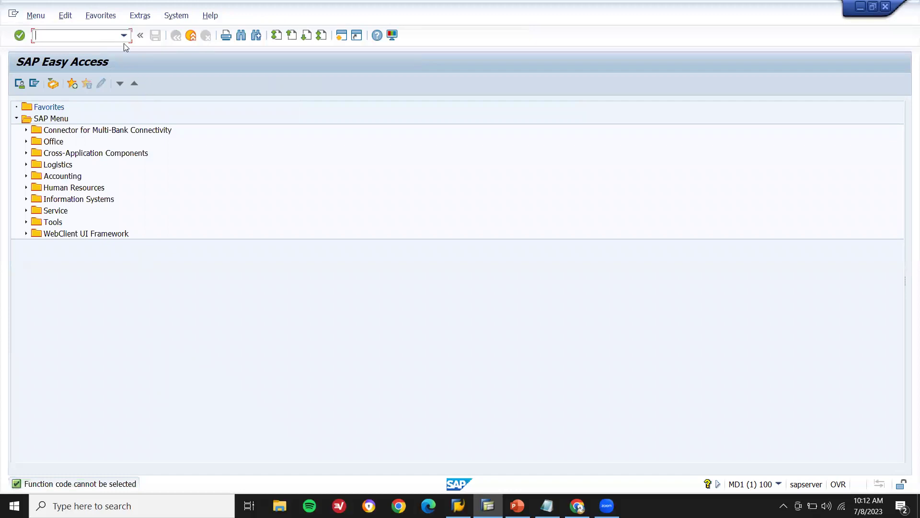
click(123, 36)
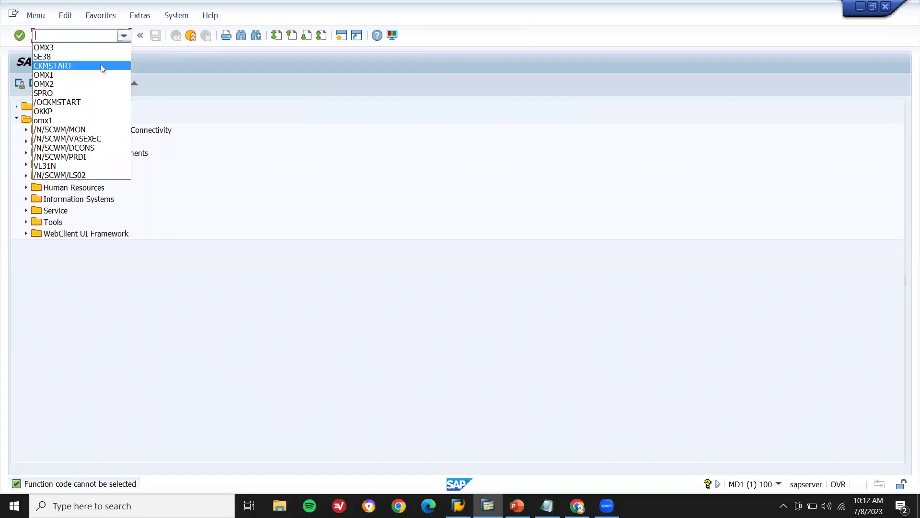
click(101, 65)
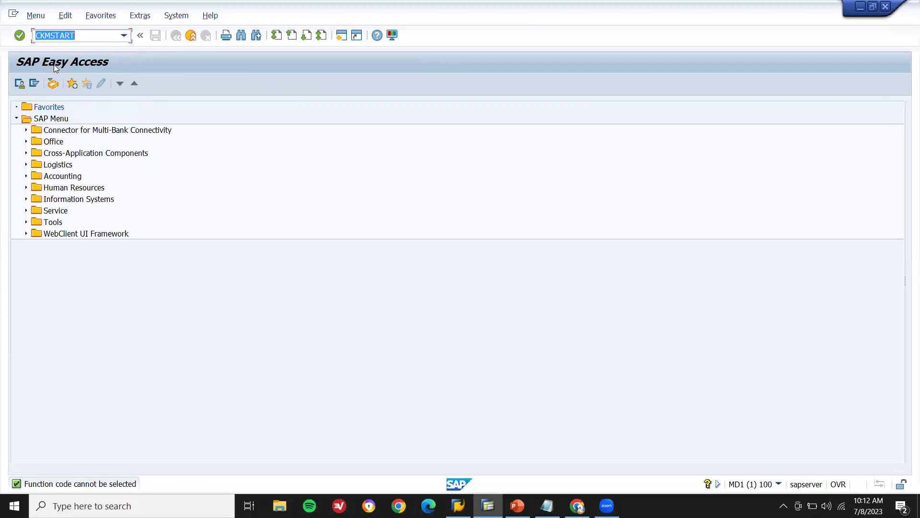
key(Return)
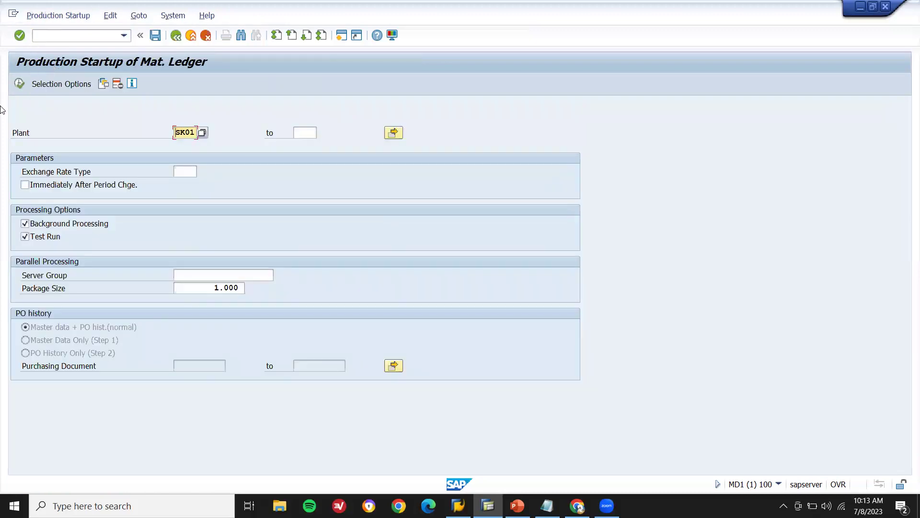
Step: Test-run the SK01 startup with Background Processing off, then leave the log
click(25, 223)
click(18, 84)
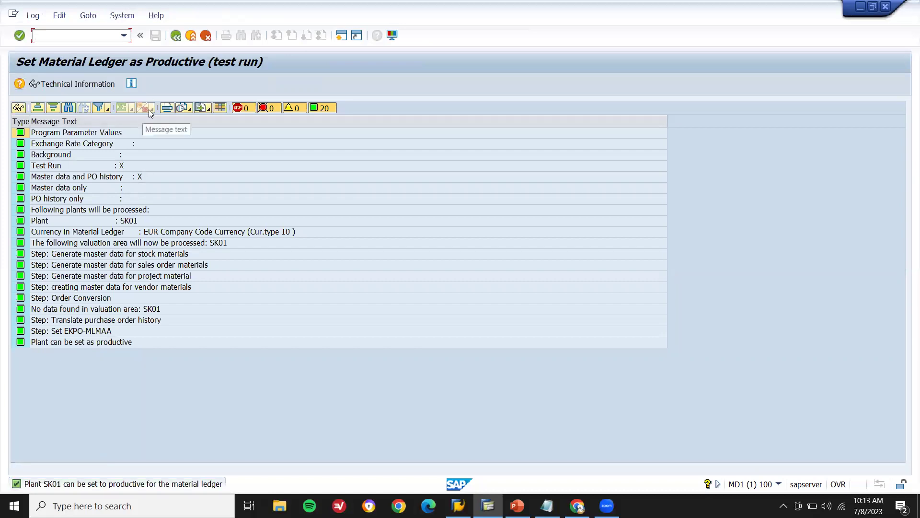
click(181, 38)
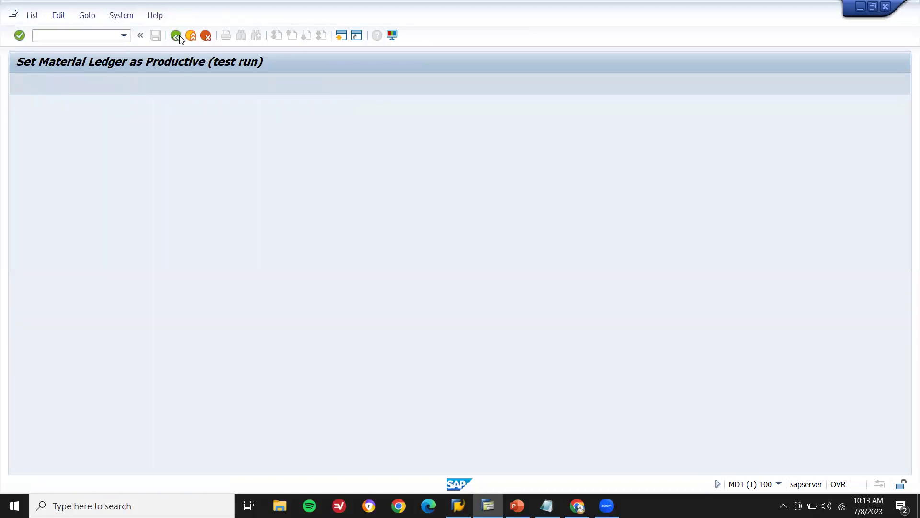
click(177, 36)
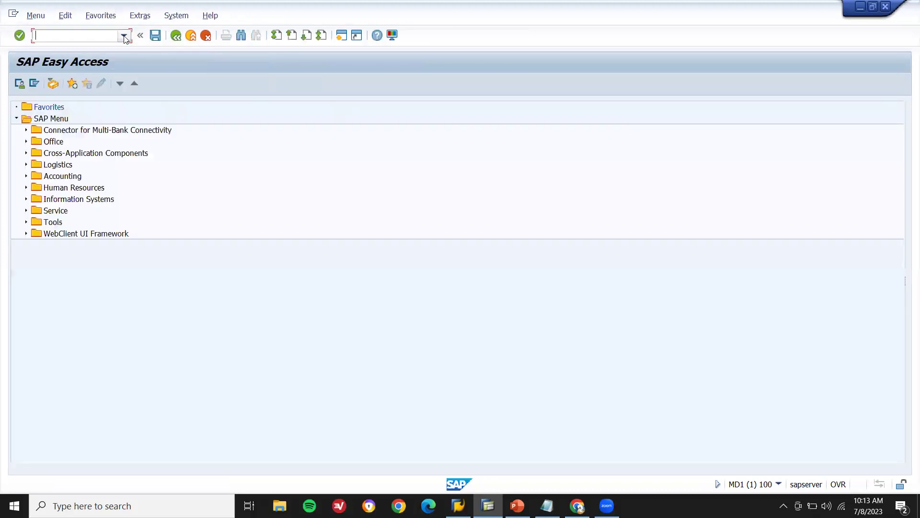
Step: Reopen SE38 from the transaction history with program SAPRCKMJX in the Program field
click(125, 36)
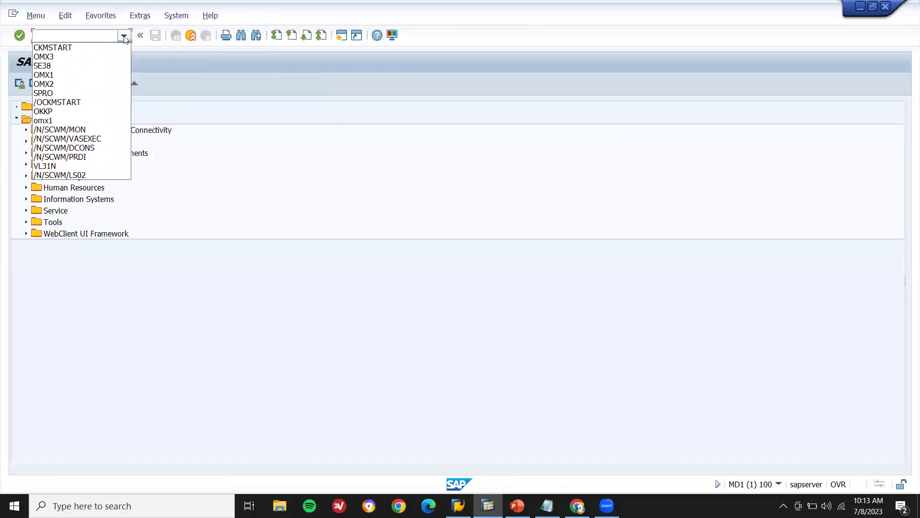
click(99, 65)
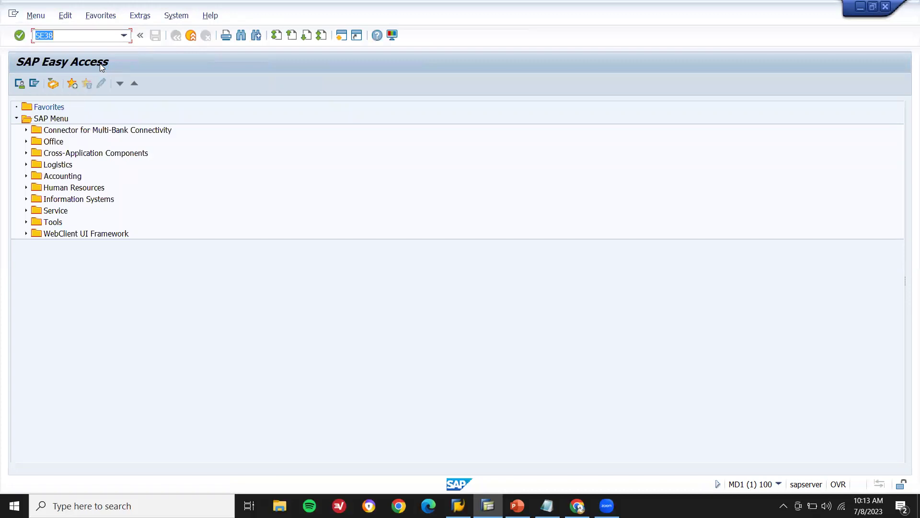
key(shift+Right)
key(shift+Right)
key(shift+Right)
key(shift+Right)
key(shift+Right)
key(shift+Right)
key(shift+Right)
key(shift+Right)
key(shift+Right)
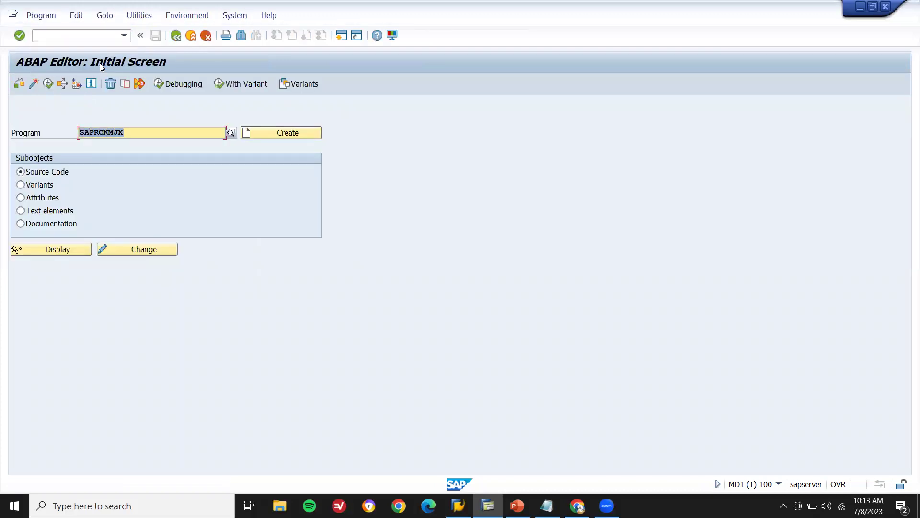